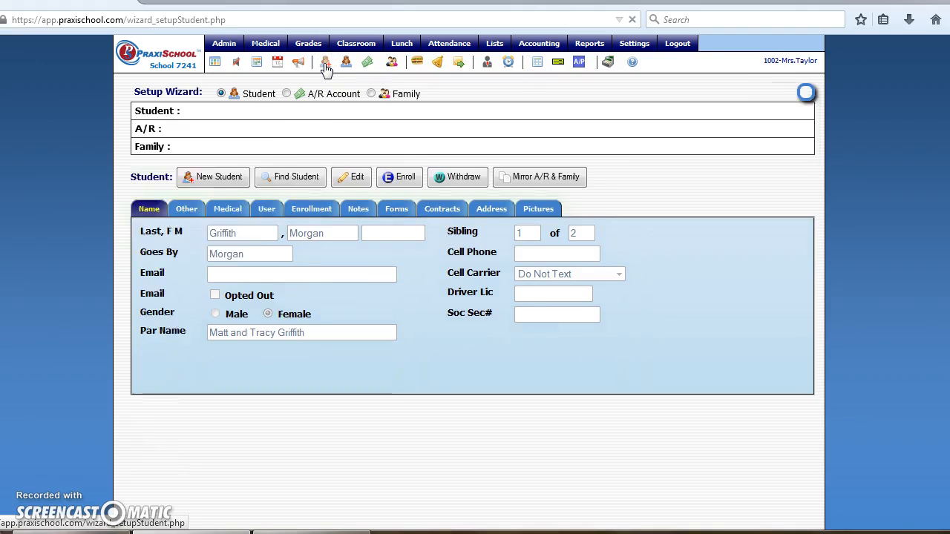
Start a new student record with the child's last, first and preferred names.
click(214, 232)
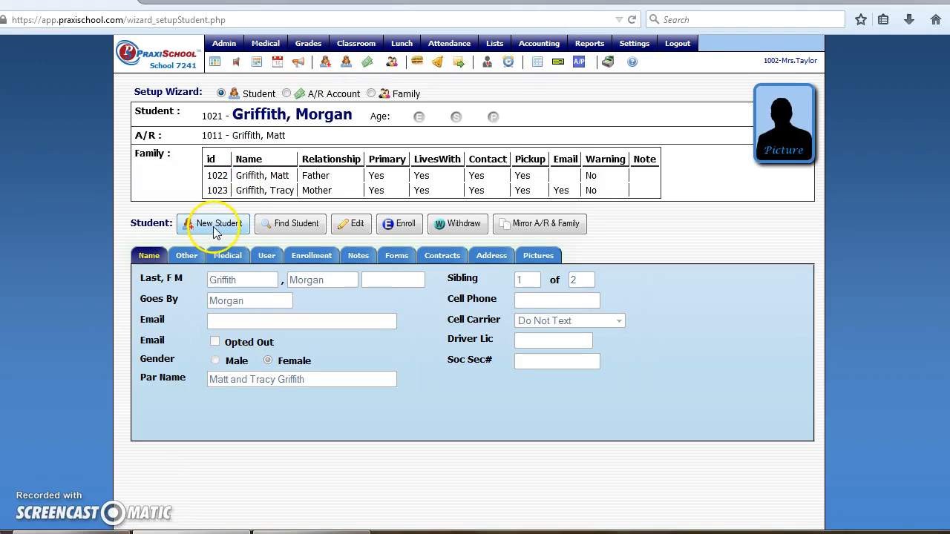
click(215, 234)
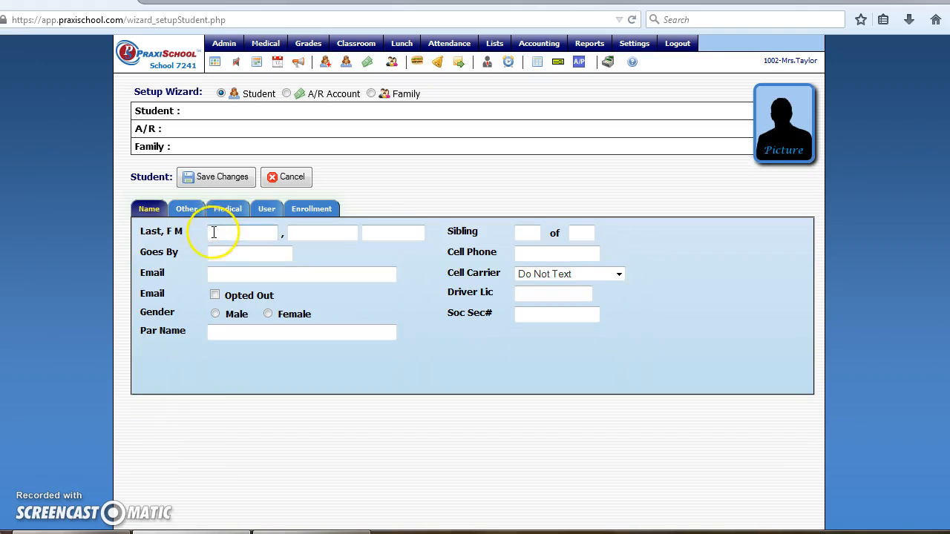
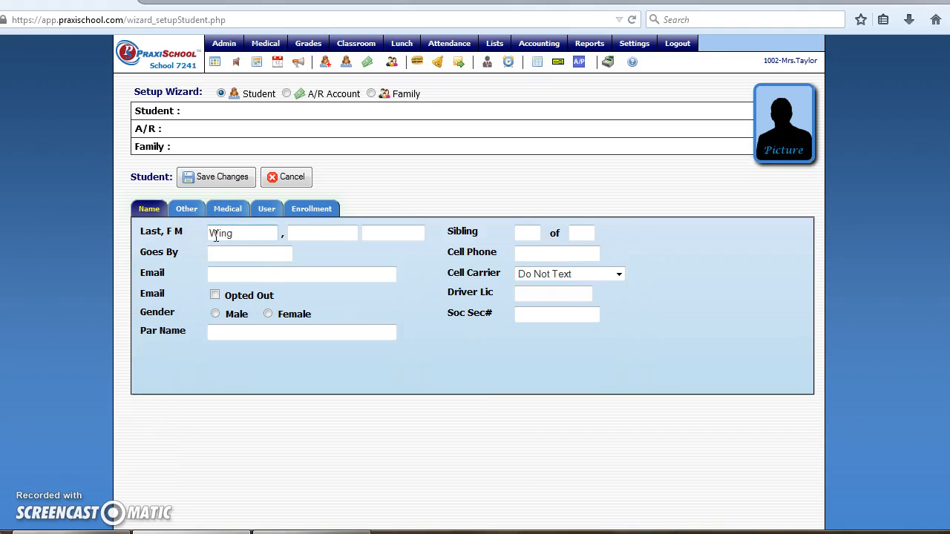
key(Tab)
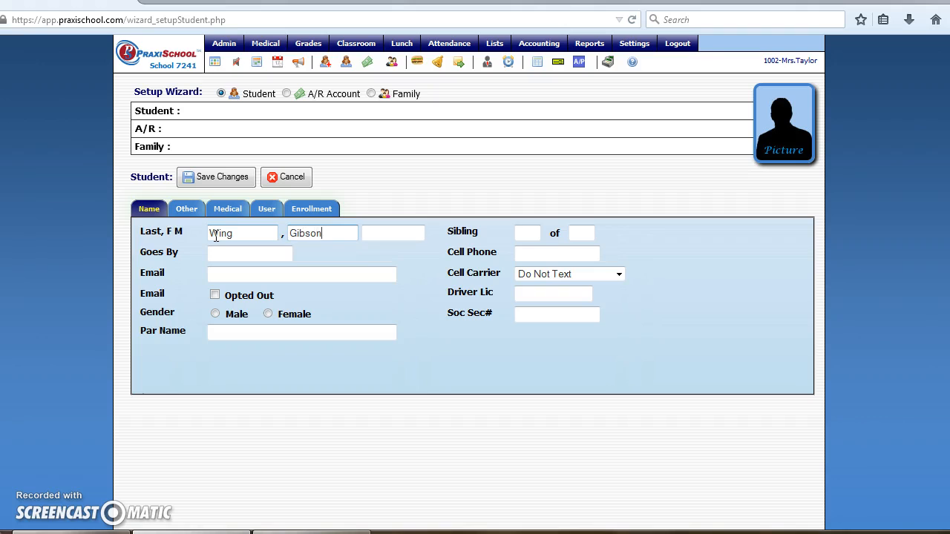
key(Tab)
key(Tab)
text(Gibson)
key(Tab)
click(210, 269)
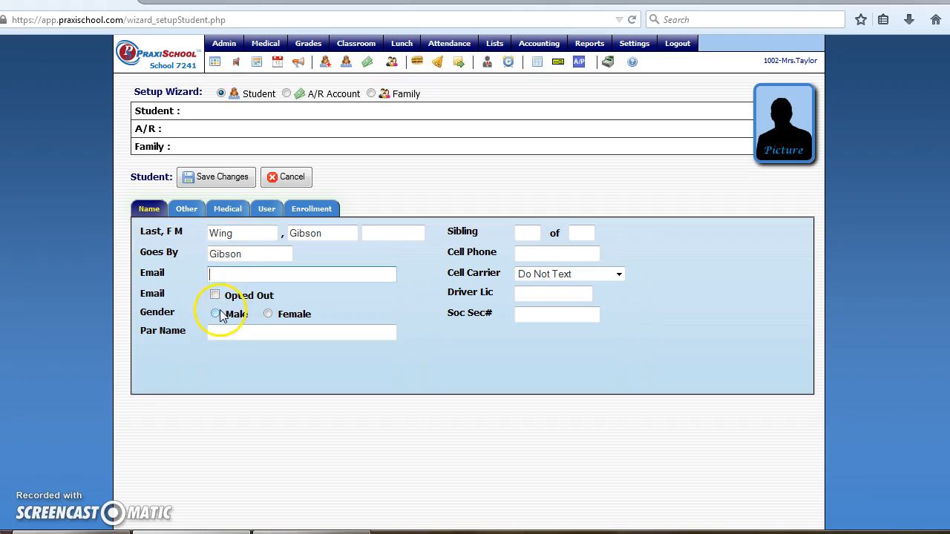
click(225, 279)
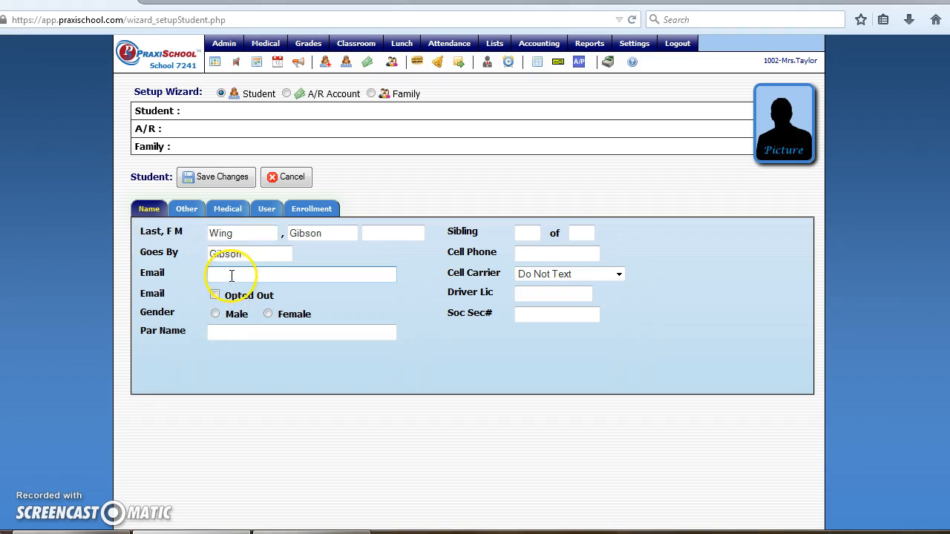
Mark the student as male, enter the parents' names, and set sibling 1 of 2.
click(216, 314)
click(218, 335)
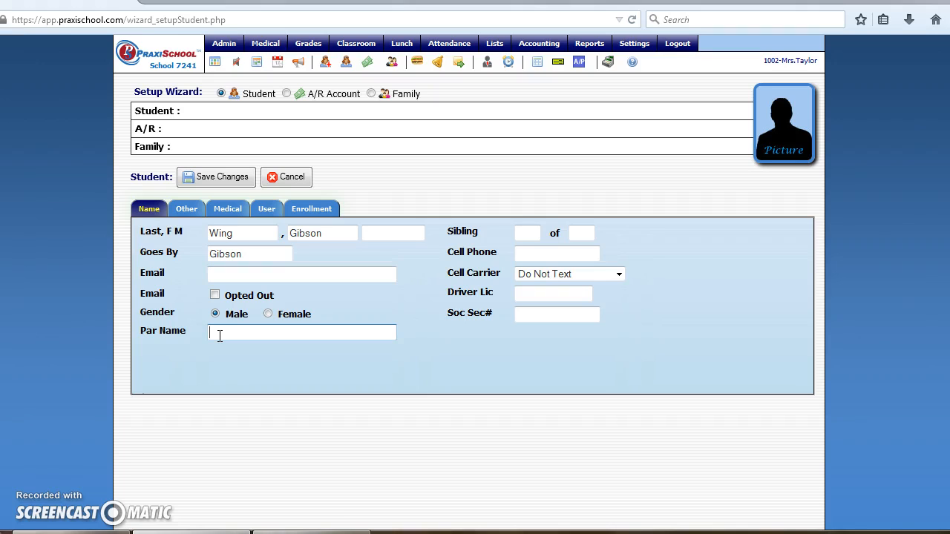
click(529, 232)
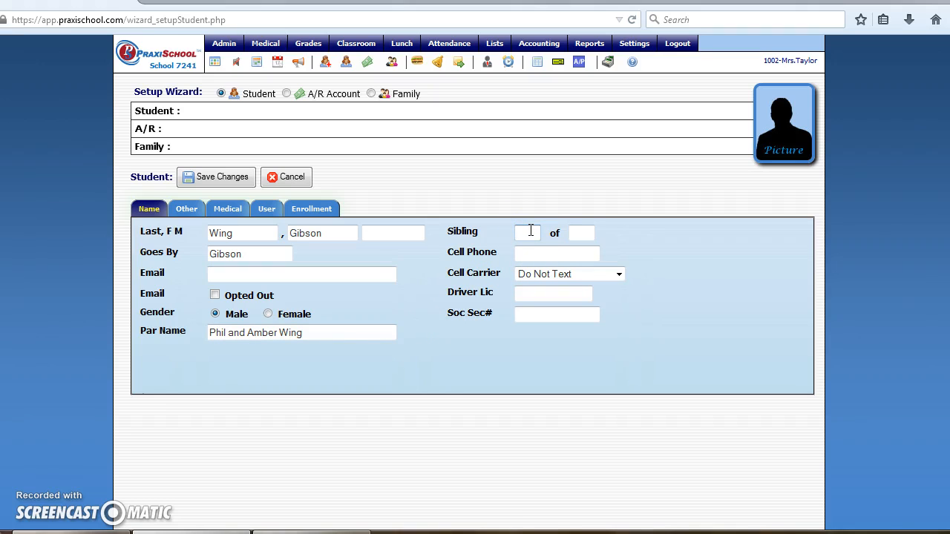
text(1)
click(589, 232)
text(2)
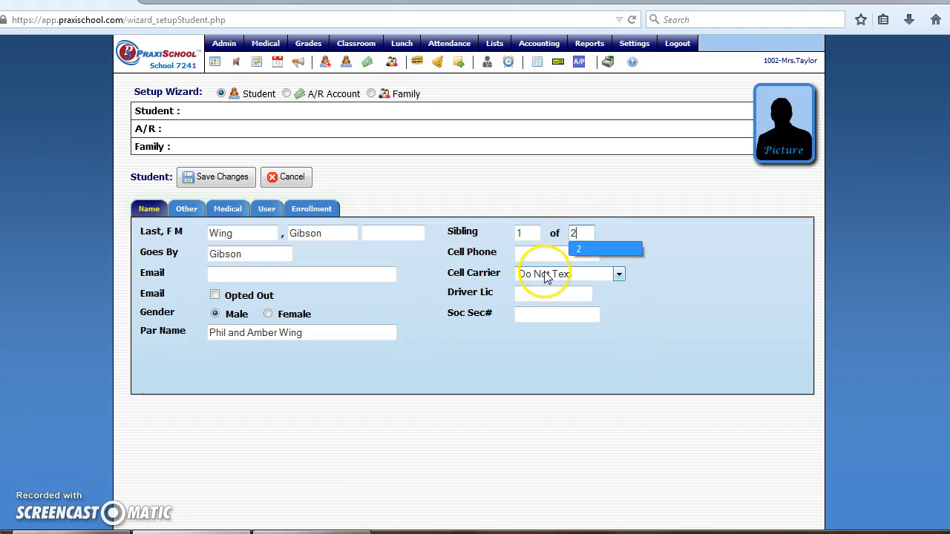
click(579, 249)
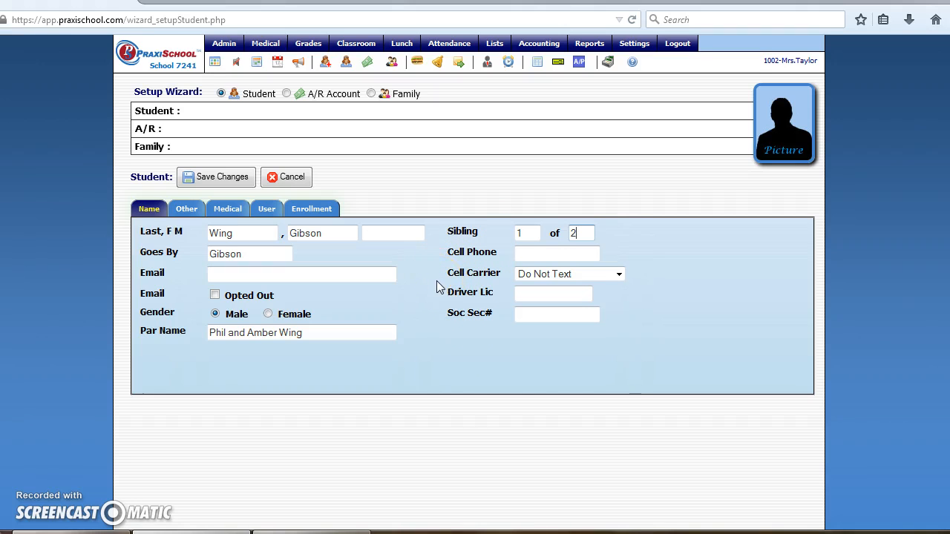
click(192, 218)
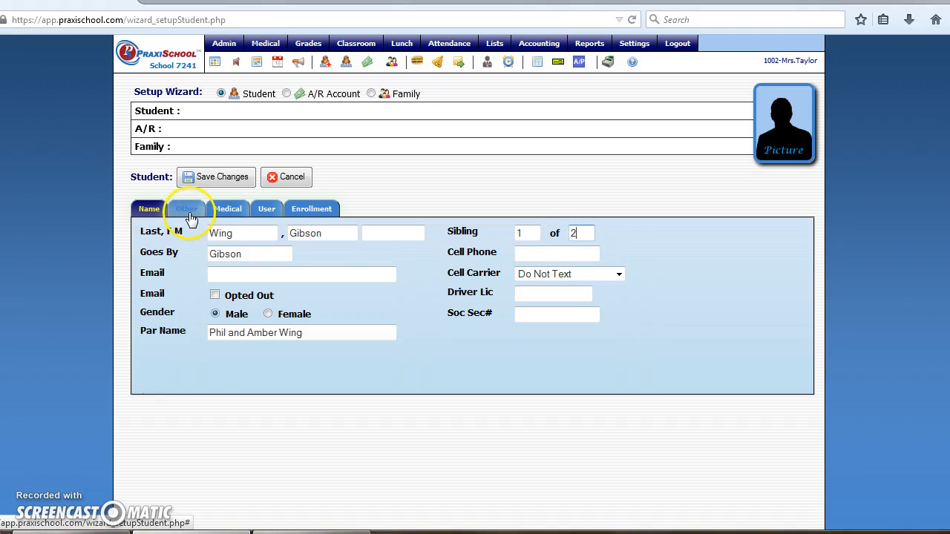
click(214, 280)
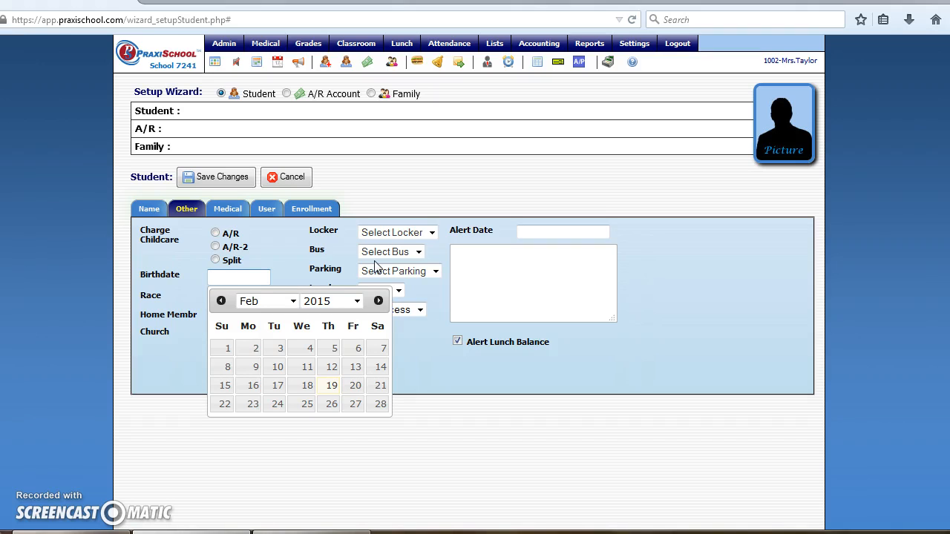
text(04-23-2005)
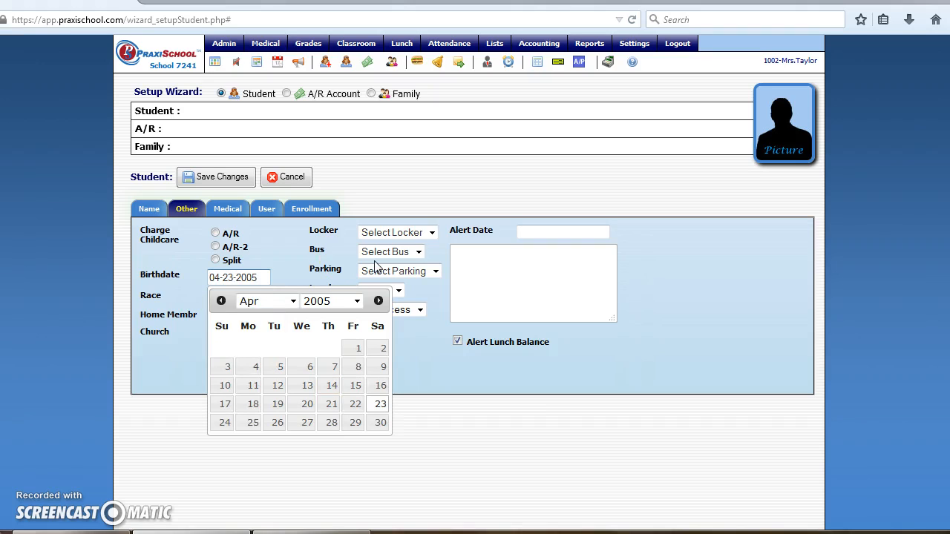
click(295, 246)
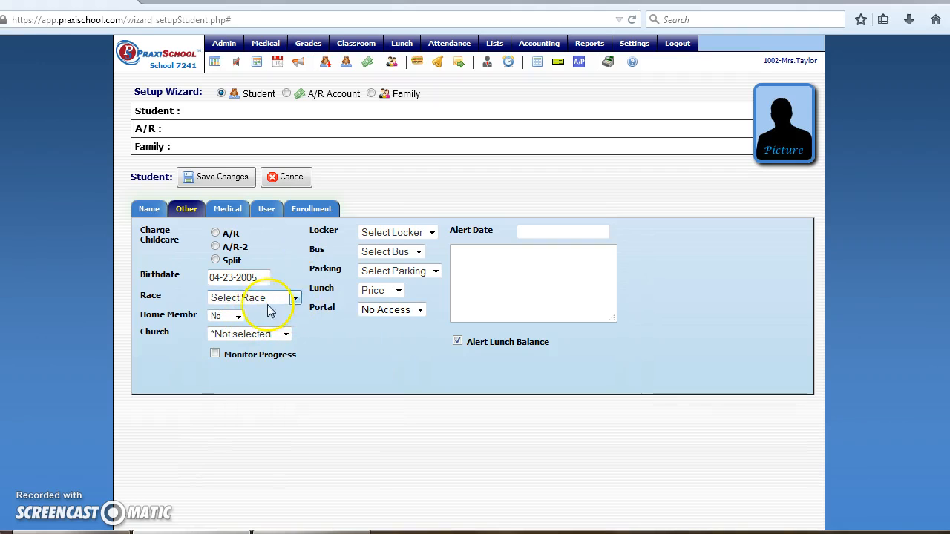
click(285, 335)
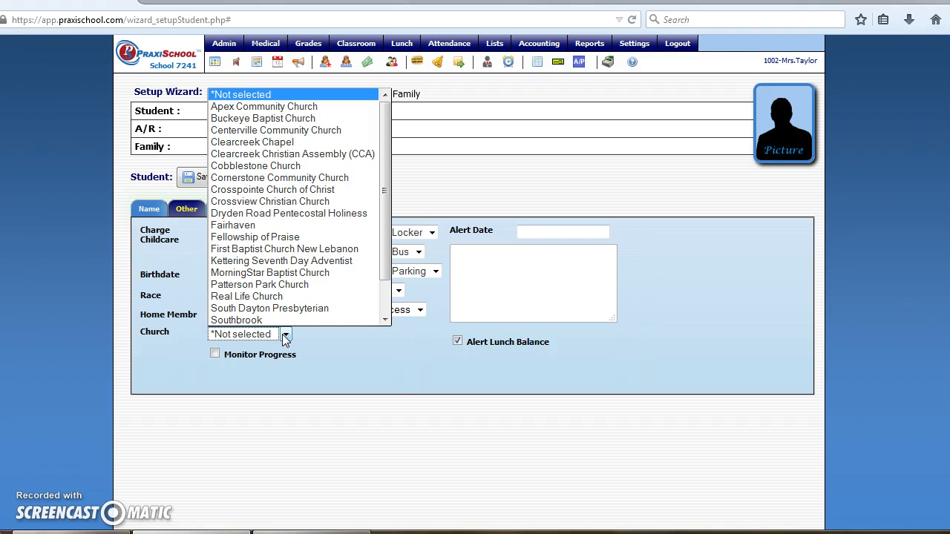
click(254, 107)
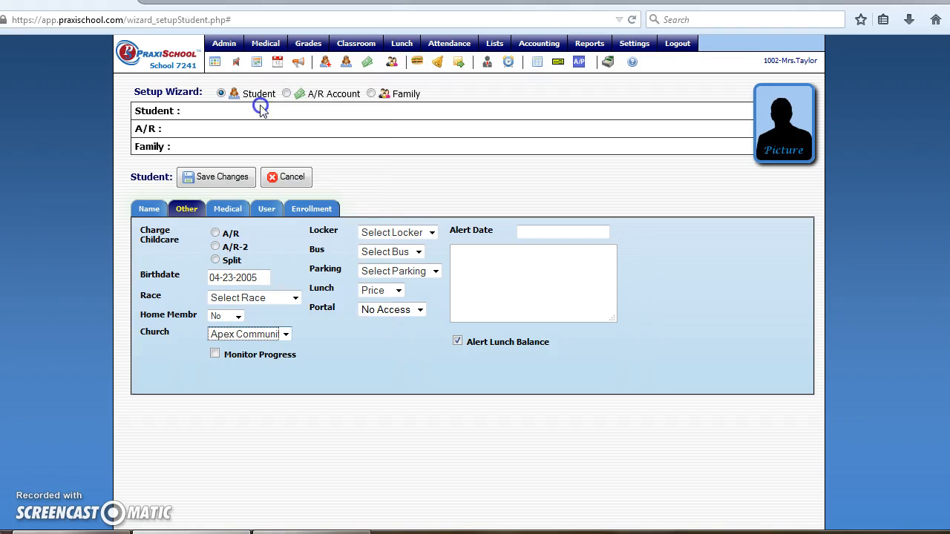
click(227, 178)
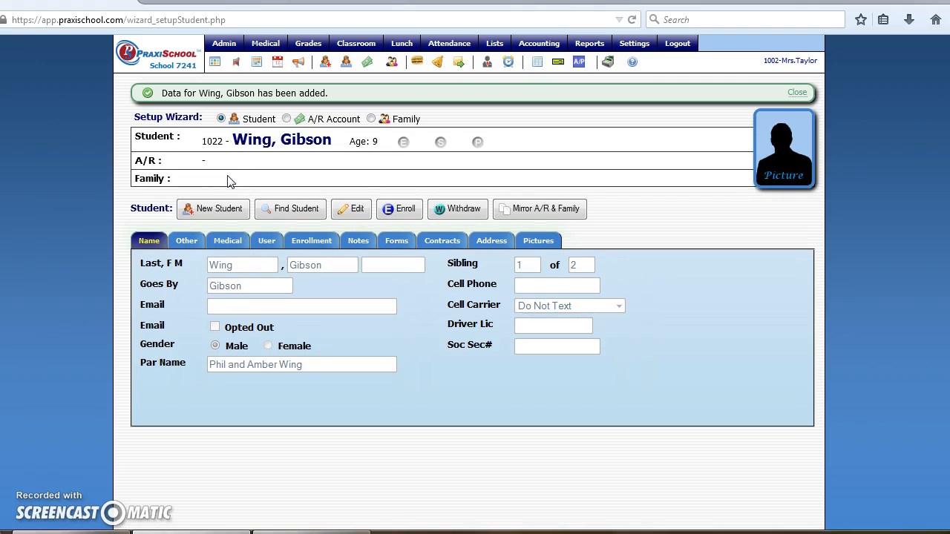
Enroll the student in the Current session at grade 04 and post the enrollment.
click(397, 211)
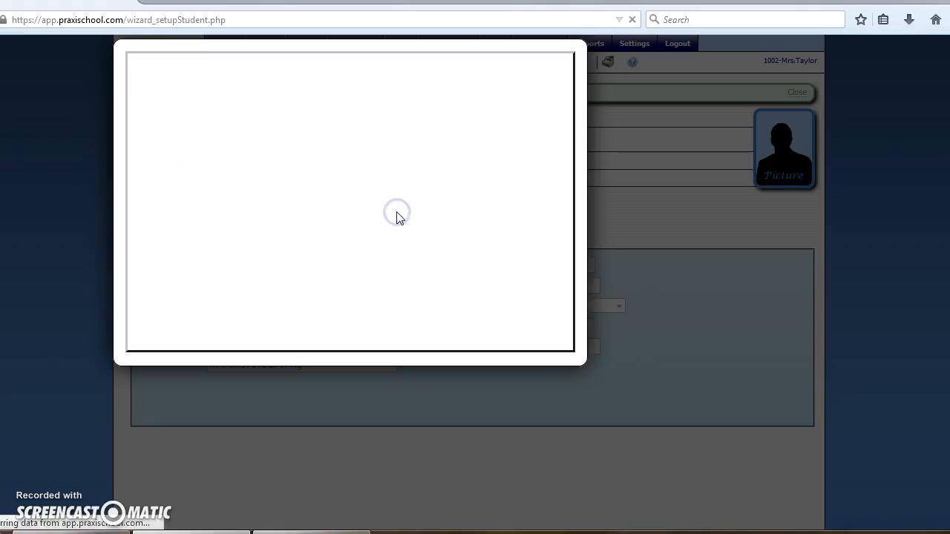
click(364, 159)
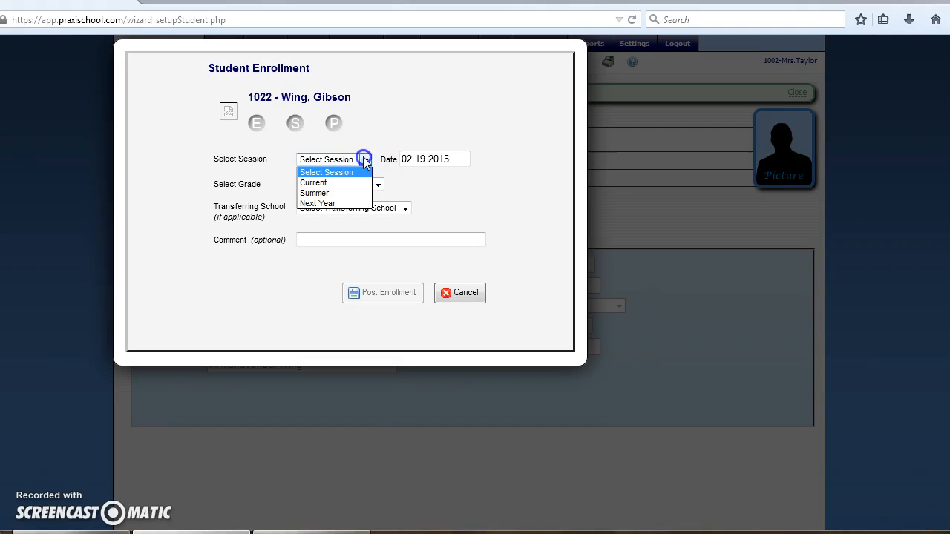
click(353, 185)
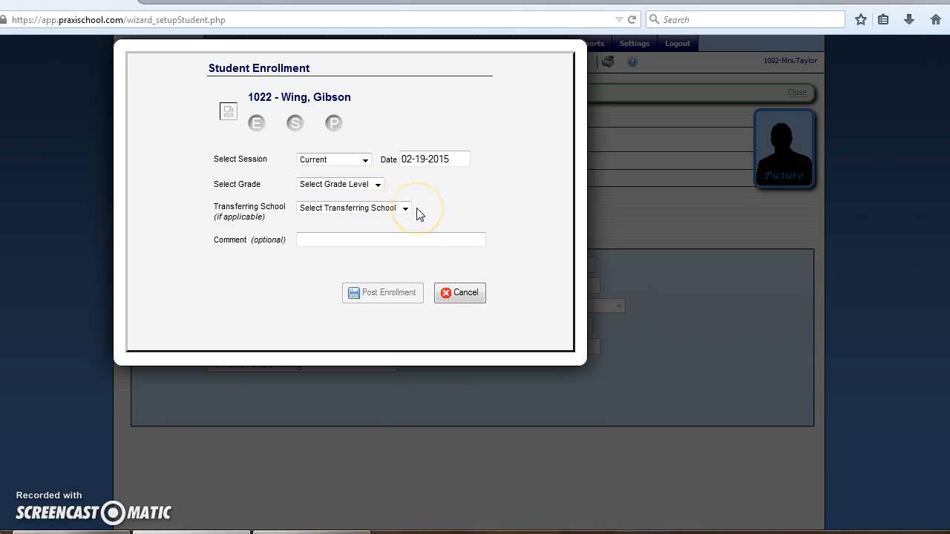
click(439, 207)
click(365, 160)
click(365, 160)
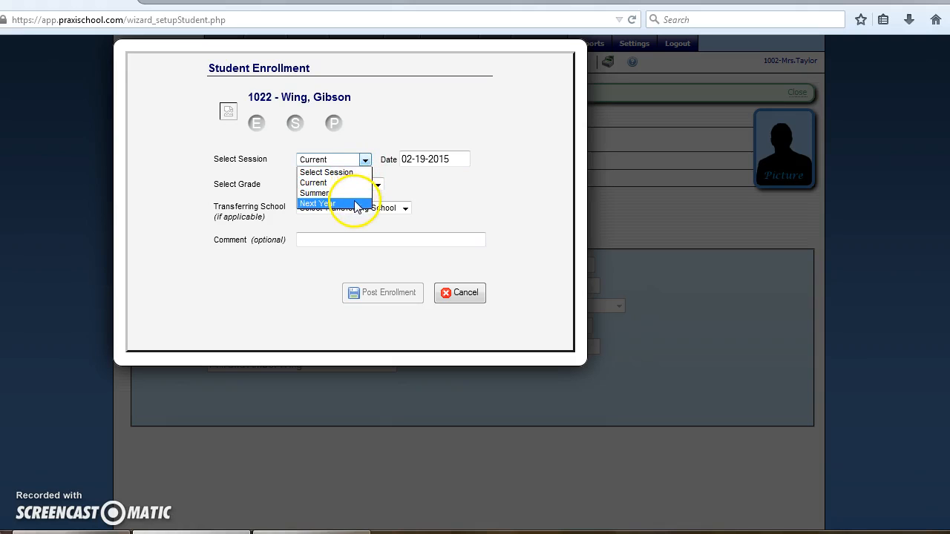
click(357, 186)
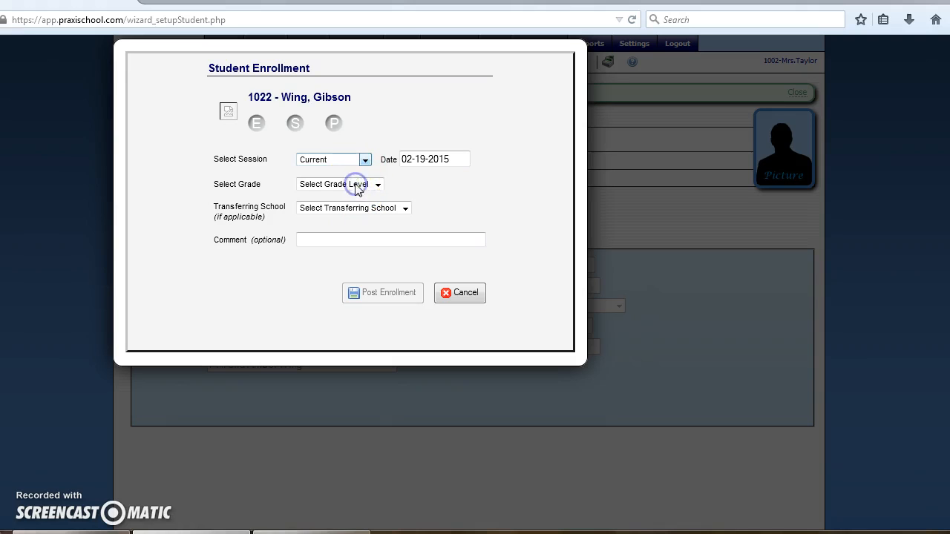
click(378, 184)
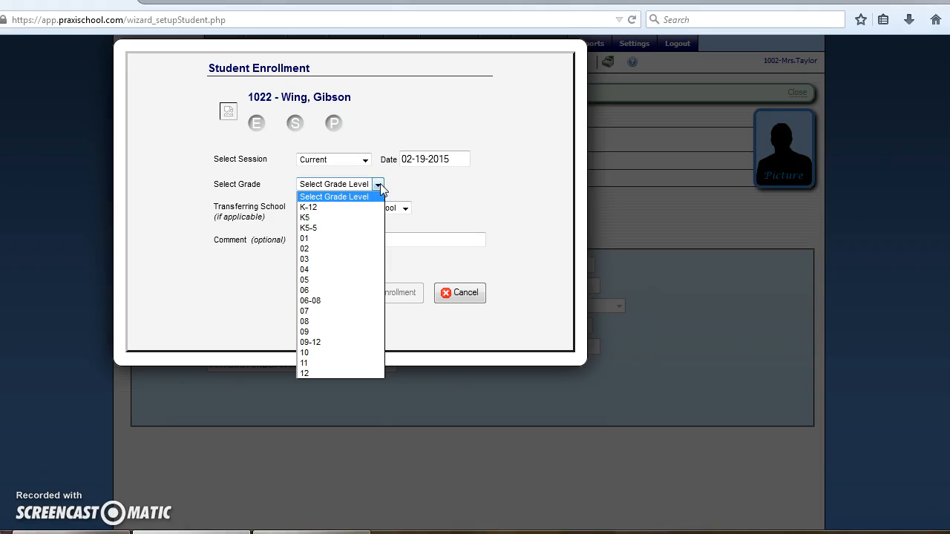
click(319, 270)
click(368, 296)
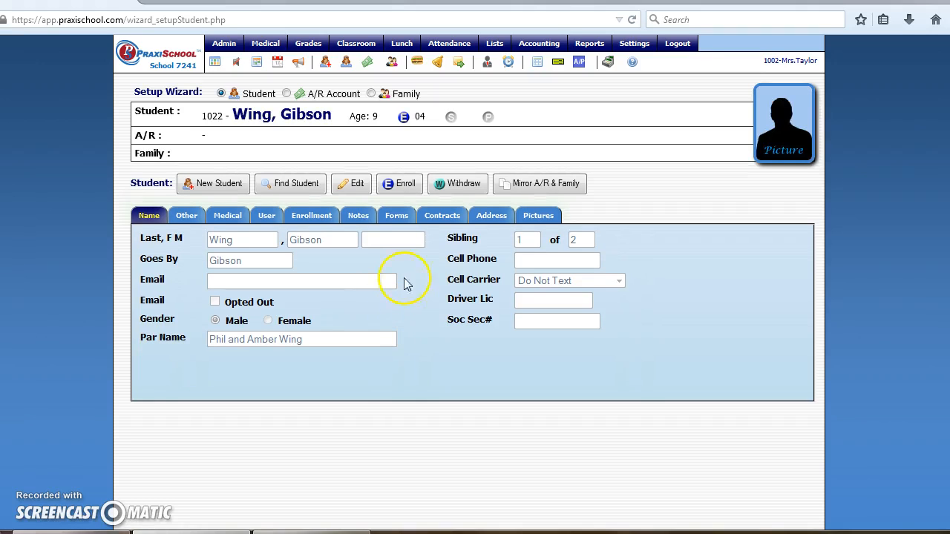
Add all 2014-15 New Student Packet forms to the student, then view the student's contracts.
click(399, 218)
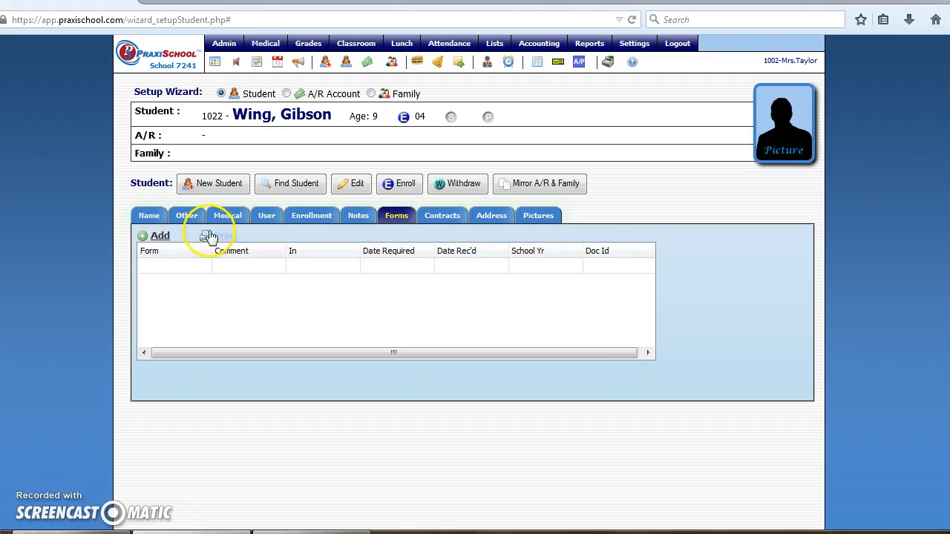
click(162, 238)
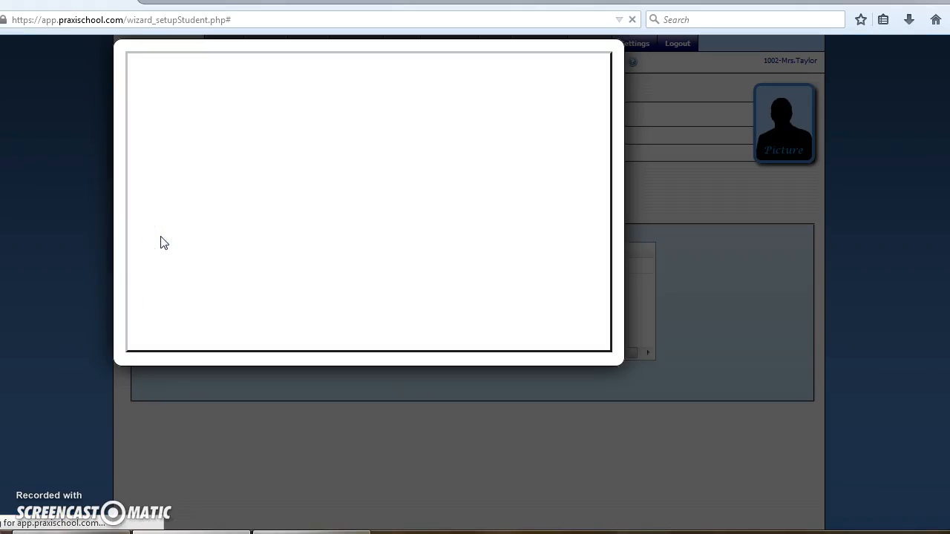
click(317, 99)
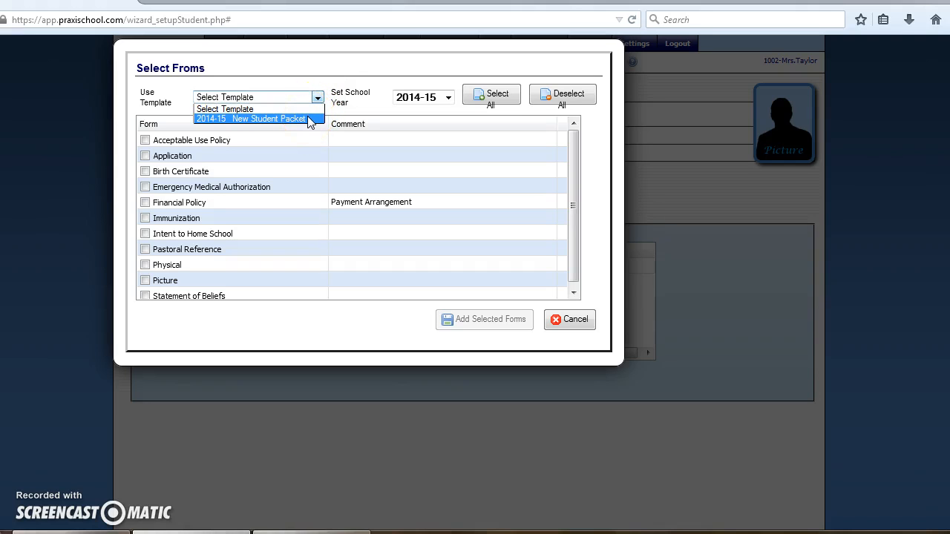
click(310, 120)
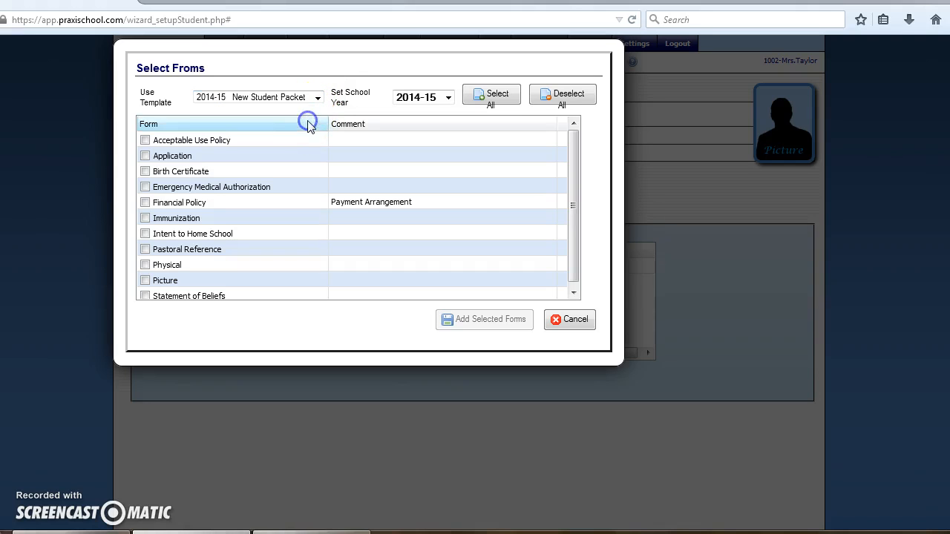
click(482, 321)
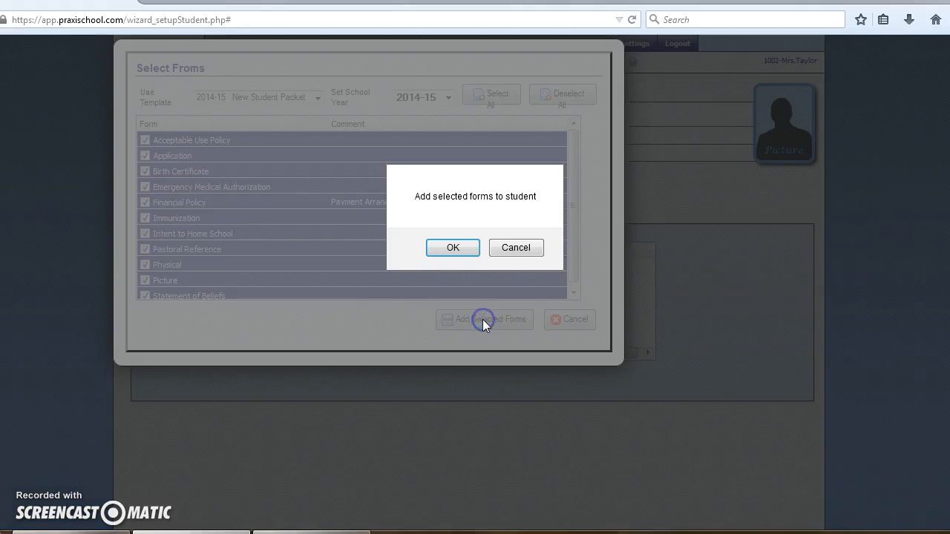
click(454, 248)
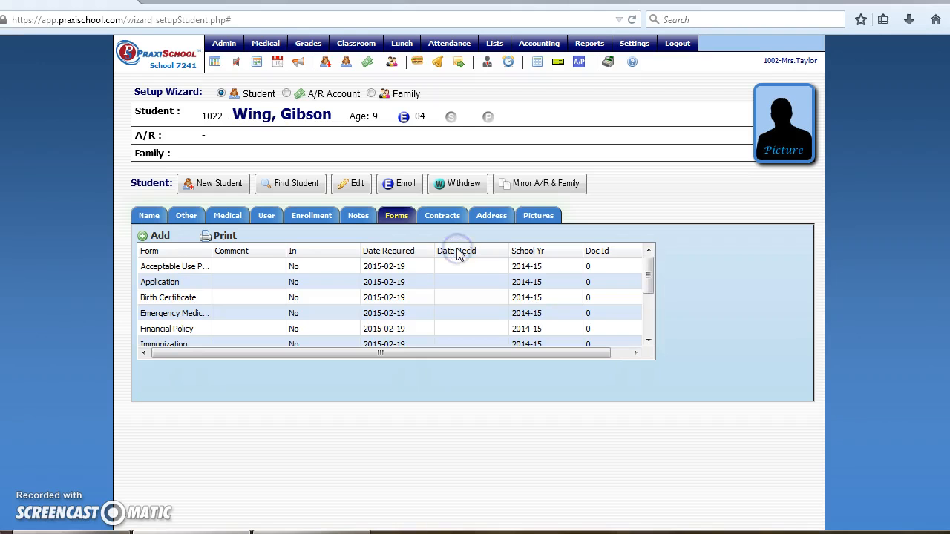
drag(648, 276, 646, 252)
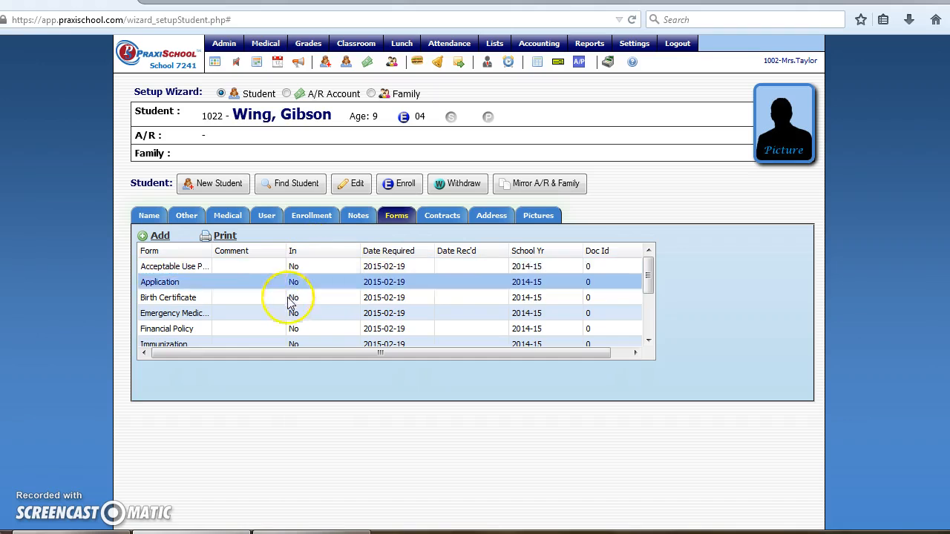
click(446, 216)
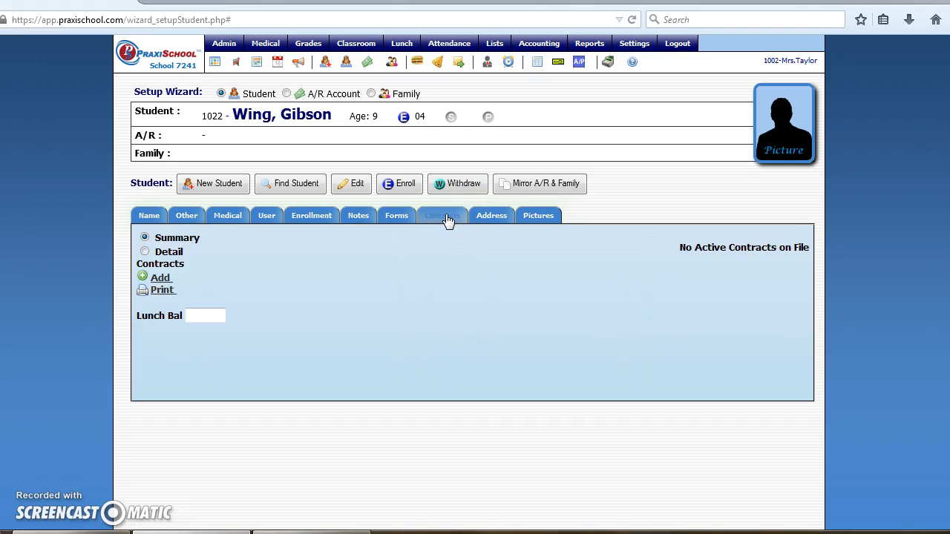
Start a new address for the student and enter the family name.
click(495, 219)
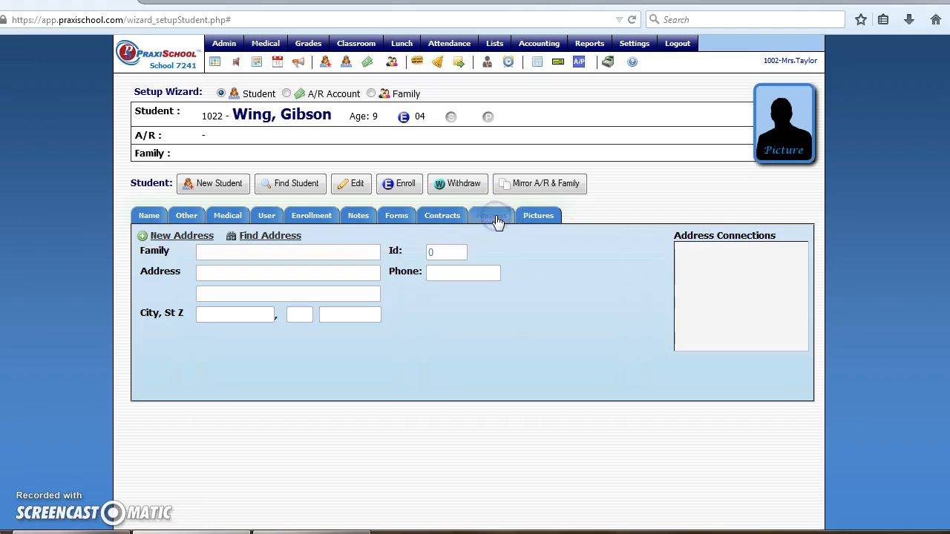
click(186, 237)
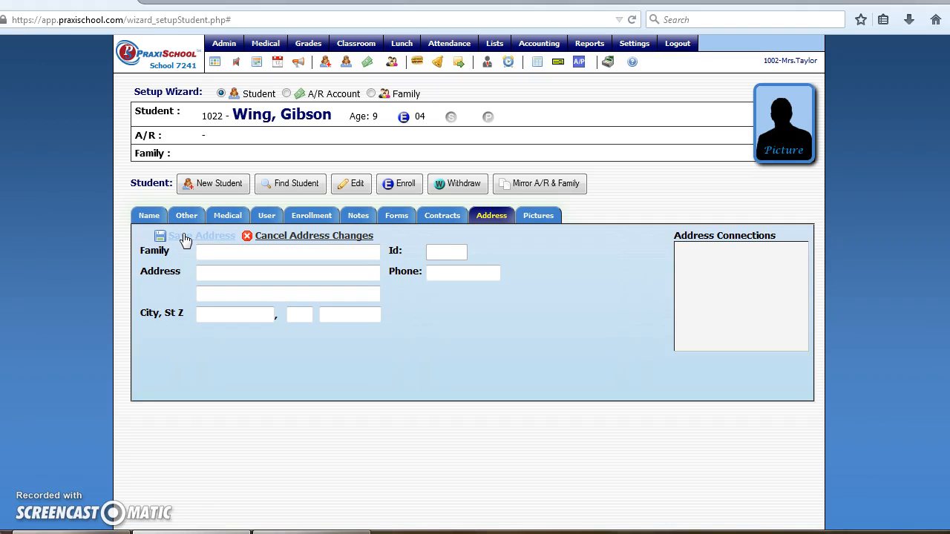
click(208, 251)
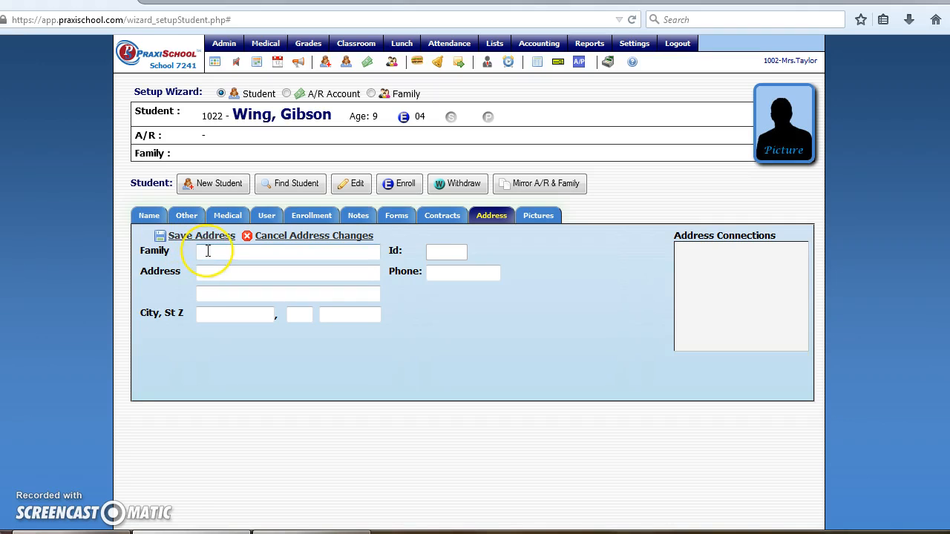
text(G)
text(Wing)
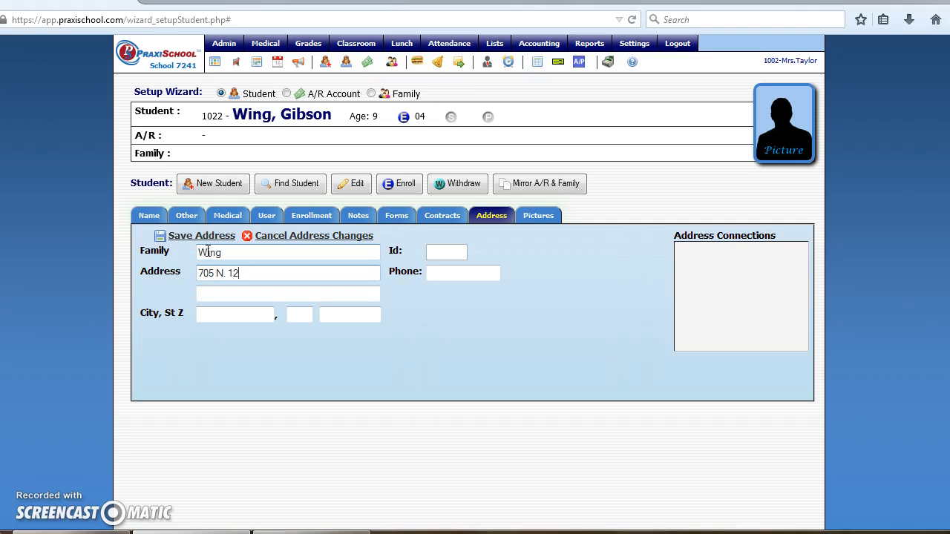
Fill in the city, state and ZIP code, leaving the phone field empty.
key(Tab)
key(Tab)
text(Mi)
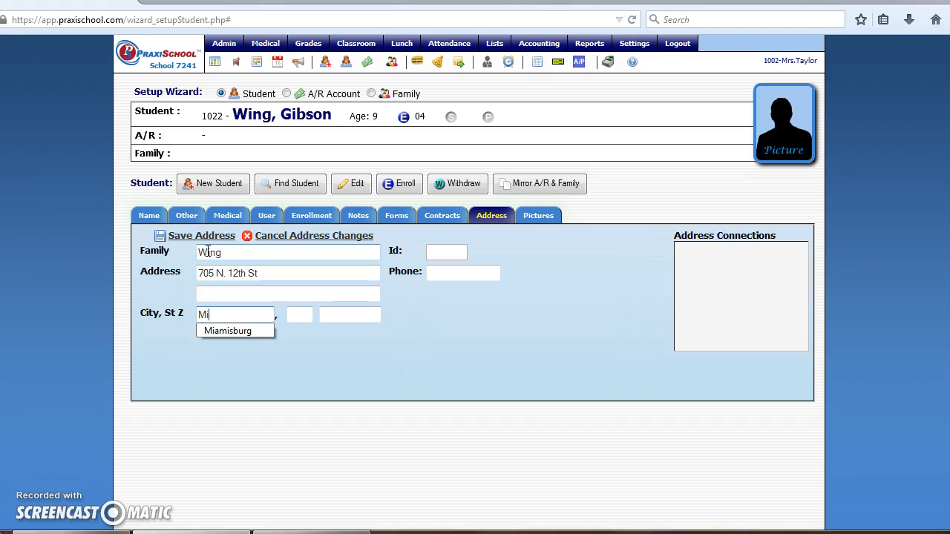
click(236, 332)
key(Tab)
text(OH)
key(Tab)
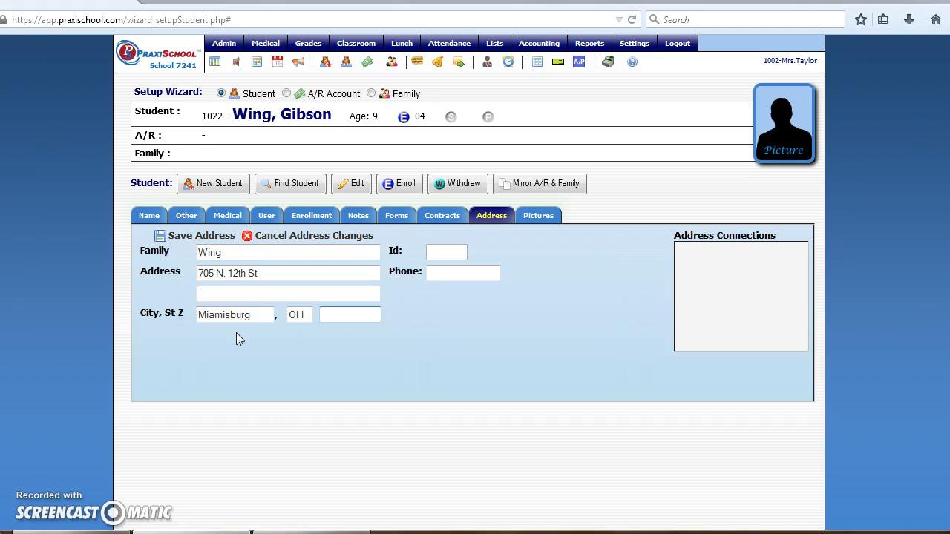
text(45342)
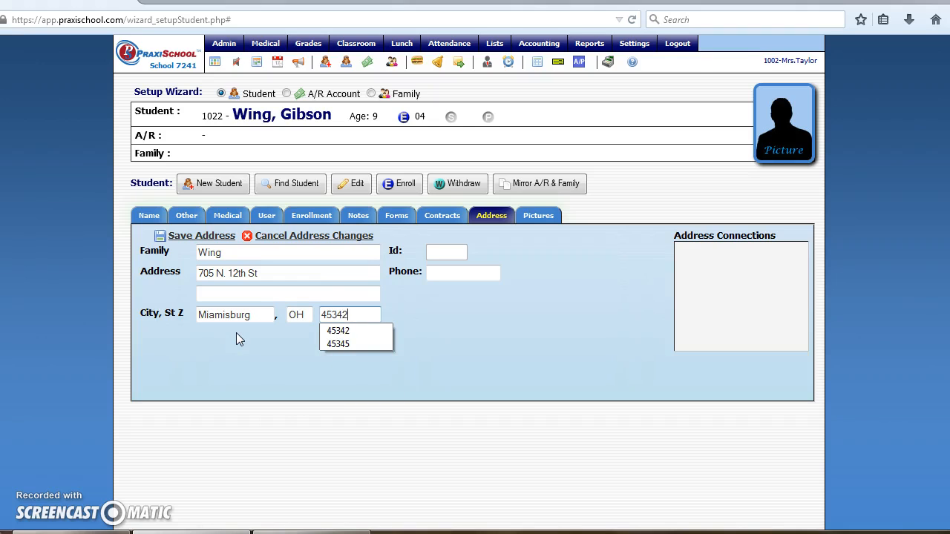
click(442, 271)
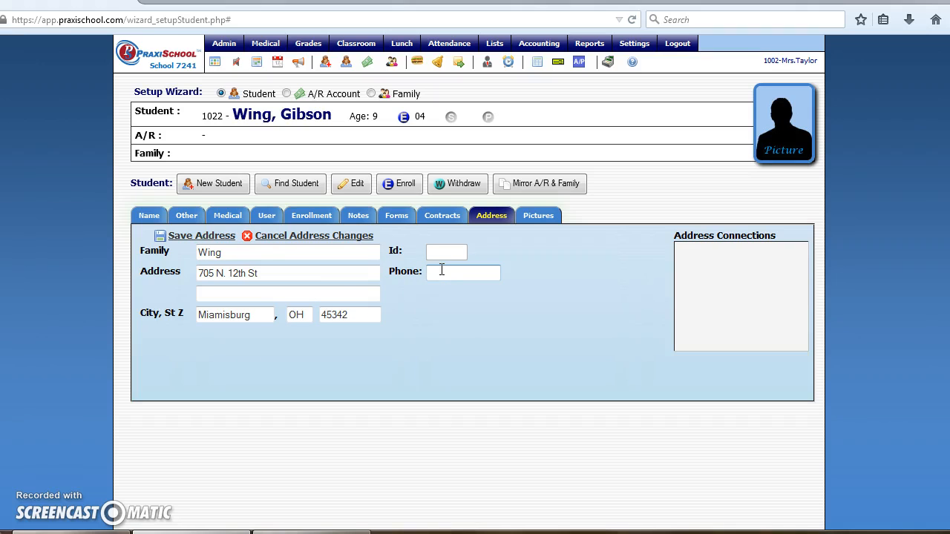
click(532, 257)
Start a new A/R account and enter the parent's last and first names.
click(287, 95)
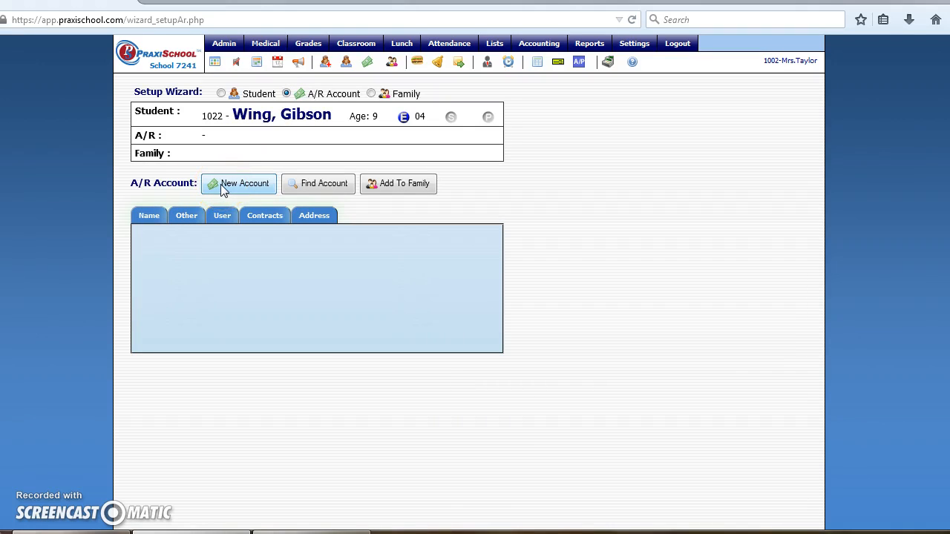
click(220, 185)
click(222, 237)
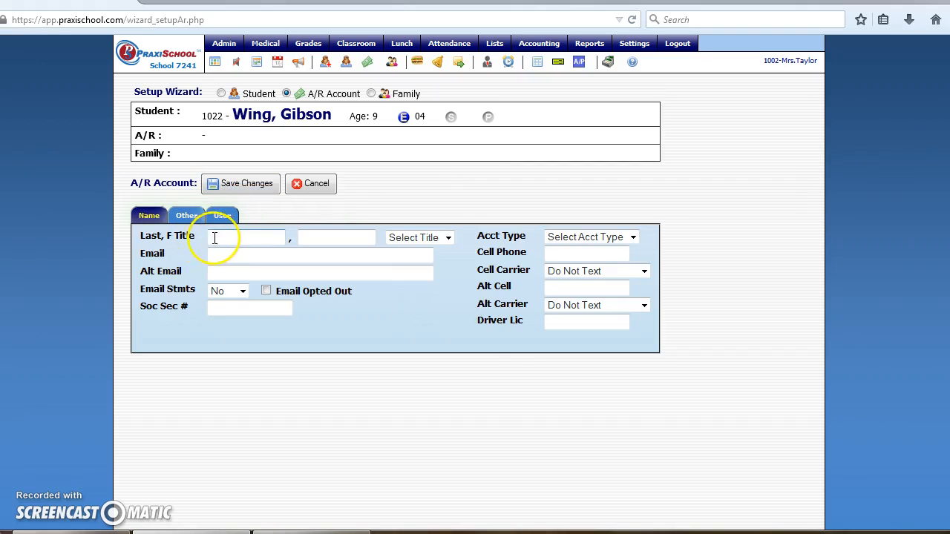
key(Tab)
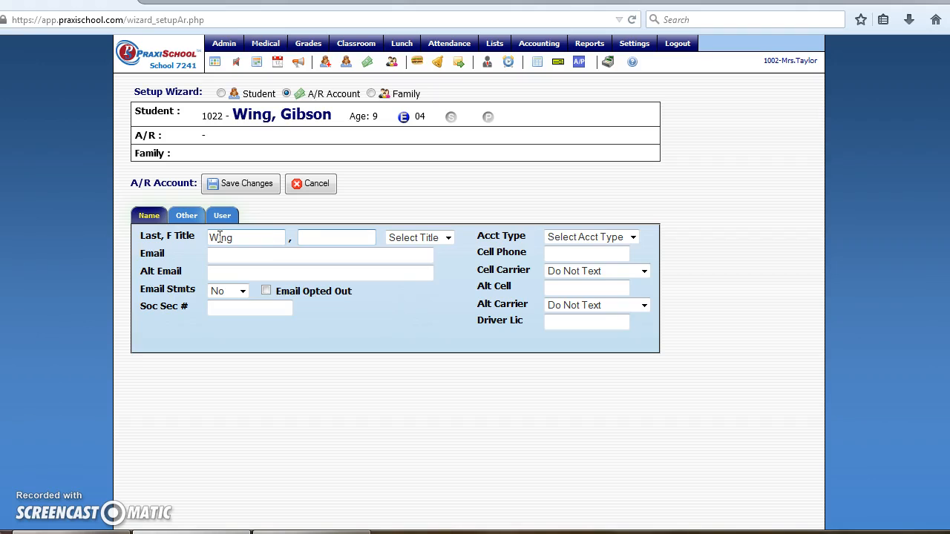
Set title Mr. & Mrs., enter the parent's e-mail, turn e-mailed statements on, and save.
click(438, 238)
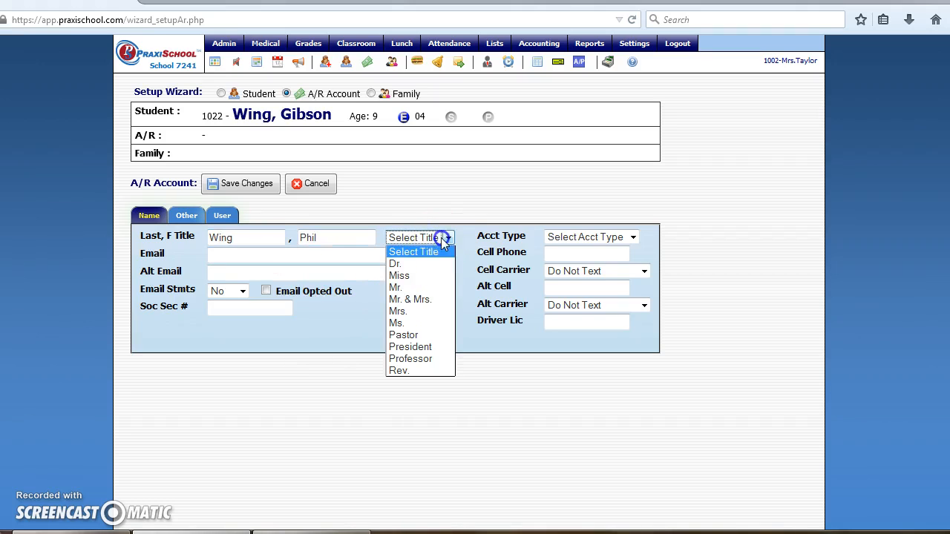
click(412, 299)
click(239, 259)
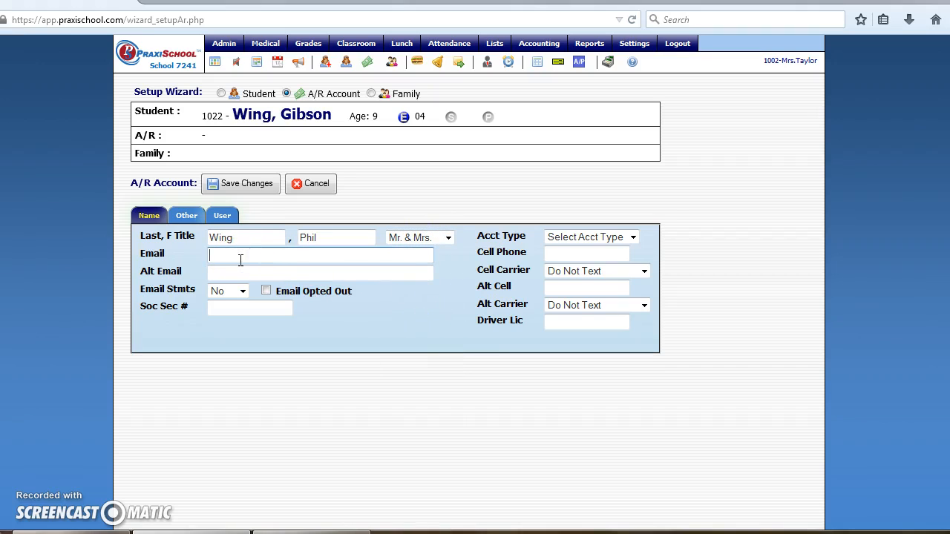
click(242, 291)
click(220, 317)
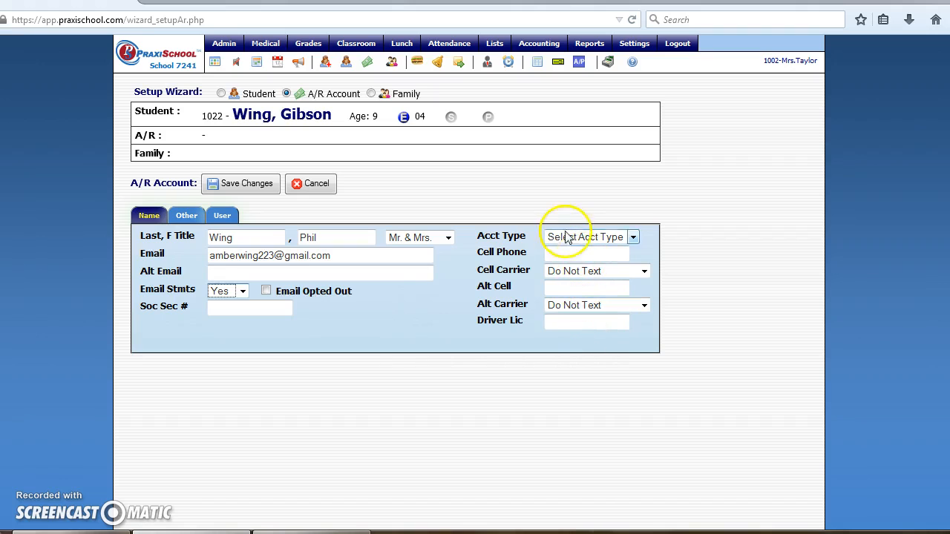
click(247, 185)
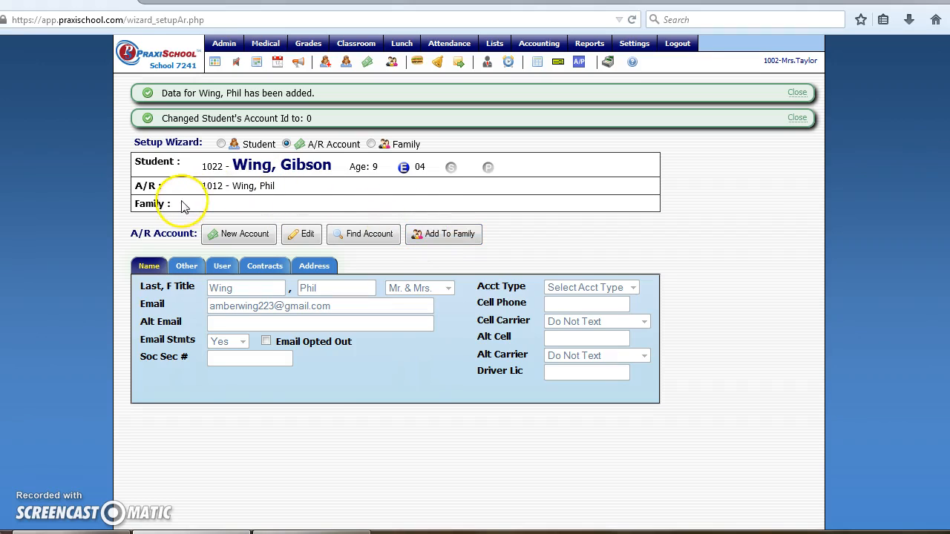
Add the A/R account to the student's family, bringing up the family-contact prompt.
click(459, 247)
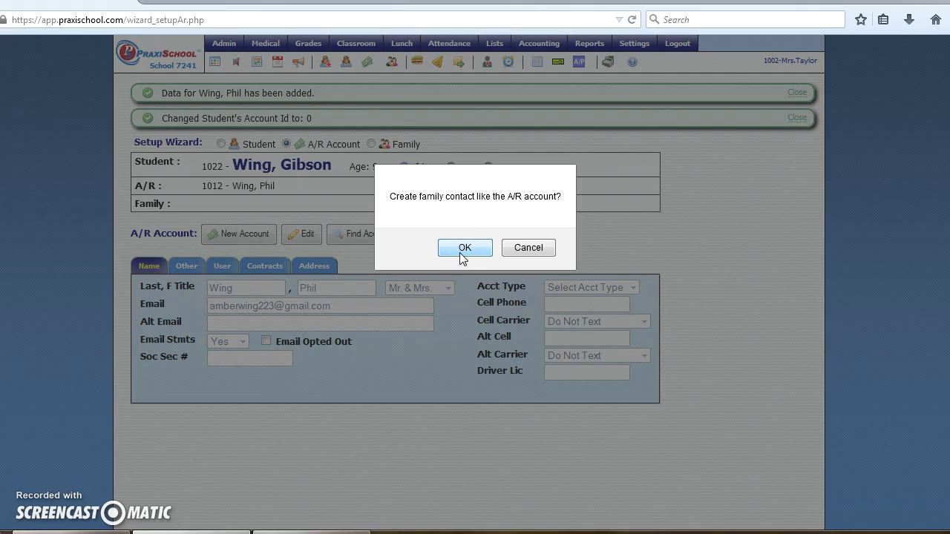
Create the family contact from the A/R account with relationship Father and save the link.
click(464, 250)
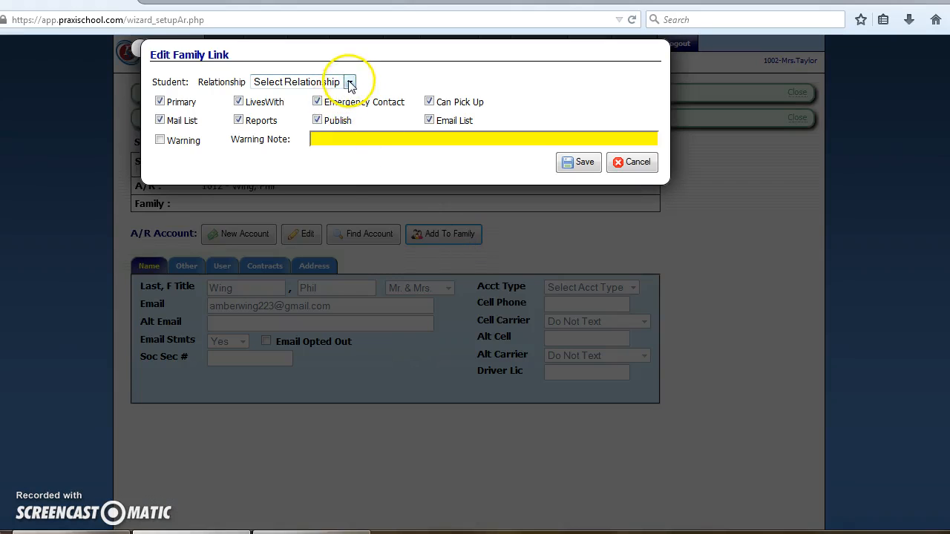
click(350, 83)
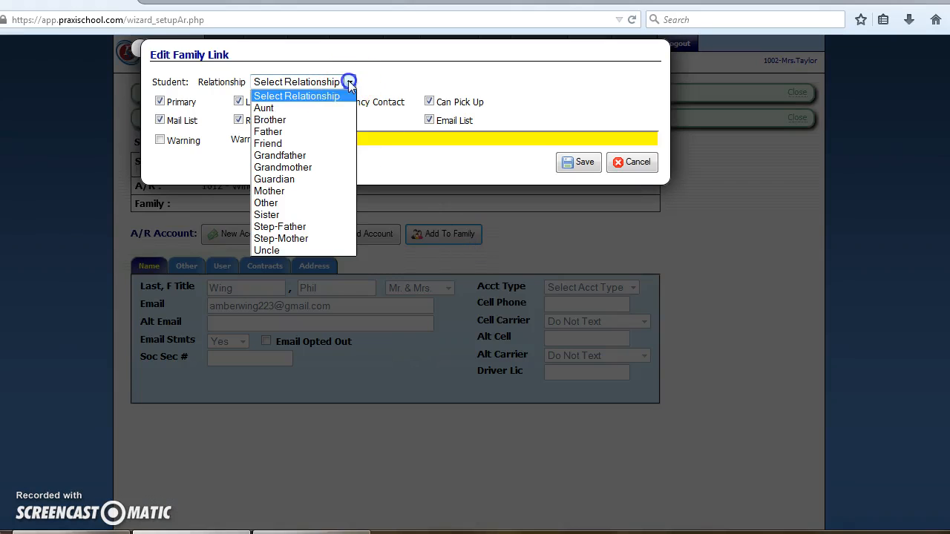
click(324, 137)
click(583, 165)
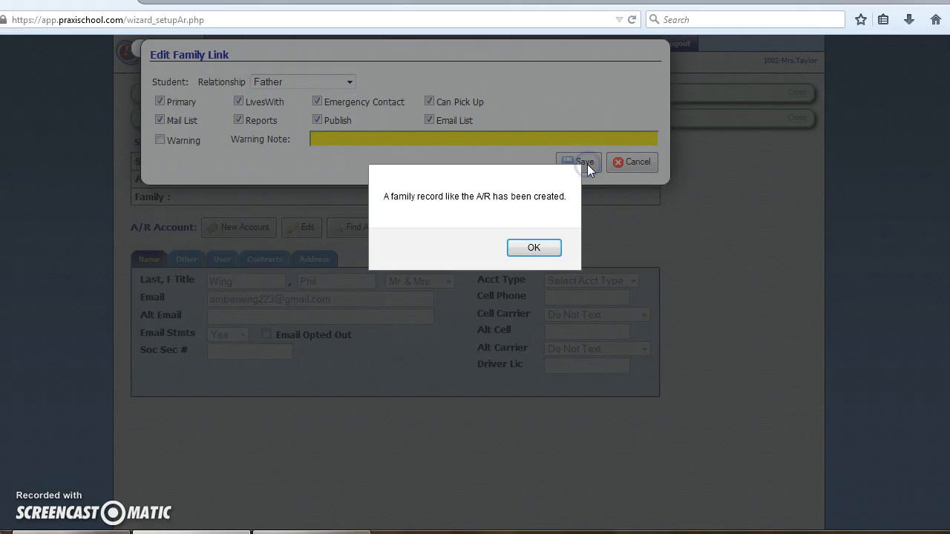
click(532, 250)
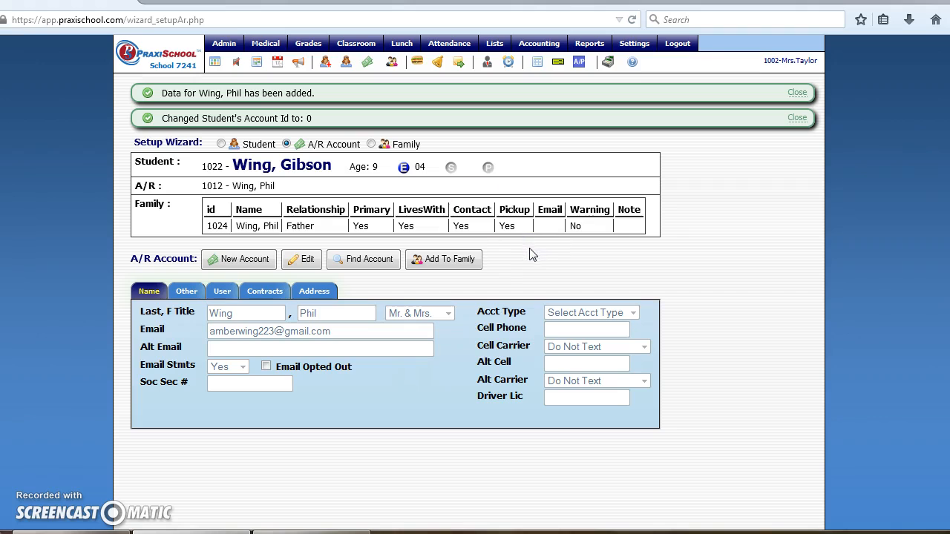
Search existing addresses by the family name for the A/R account and cancel with no match.
click(309, 292)
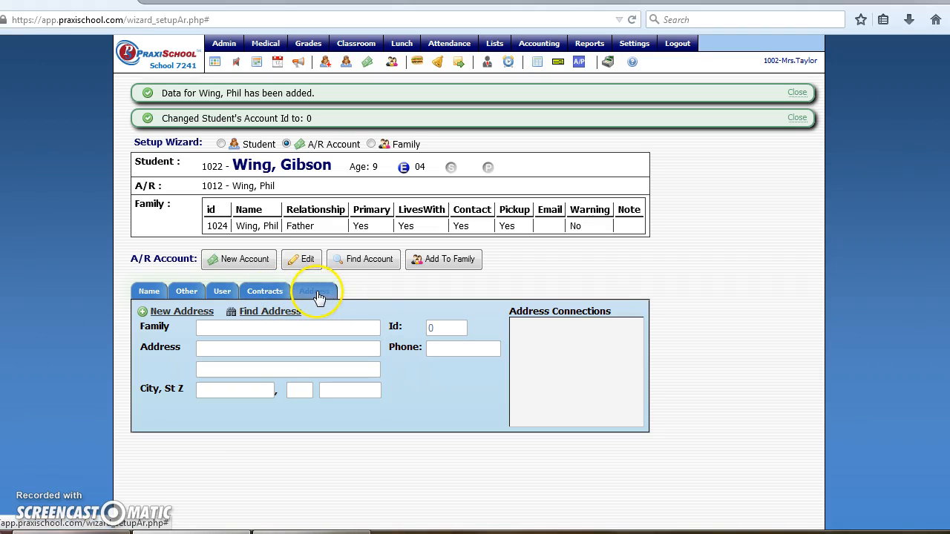
click(261, 315)
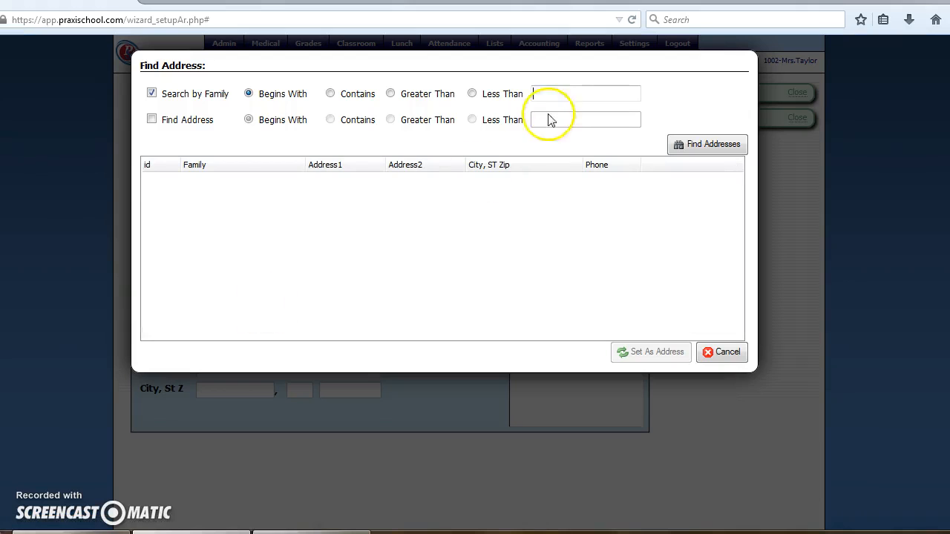
text(wing)
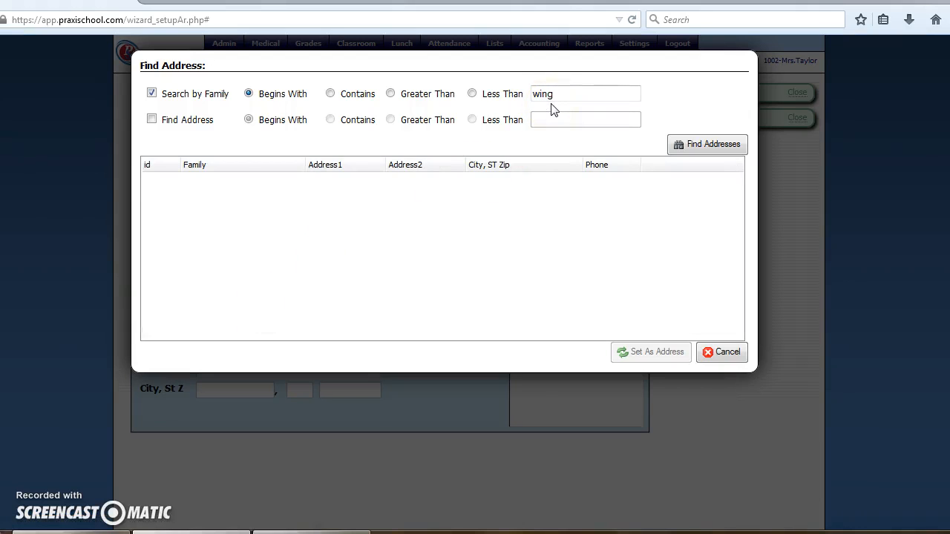
click(701, 148)
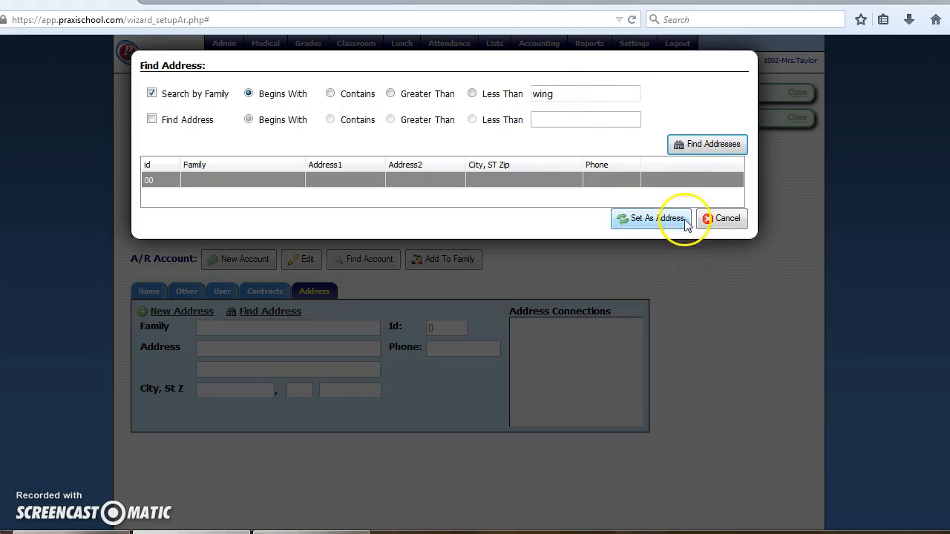
click(716, 221)
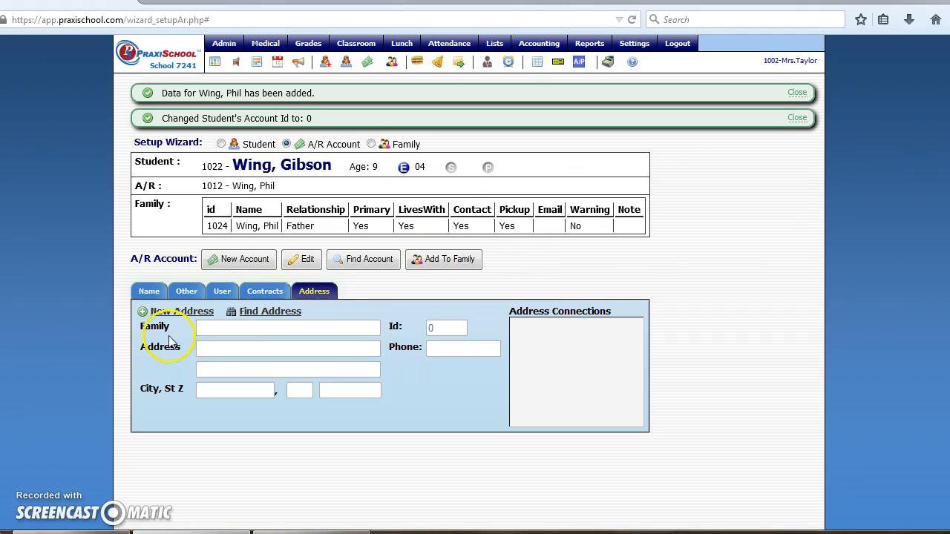
Review the A/R account's contracts, user fields, stats and name details, then go to the Family step.
click(269, 293)
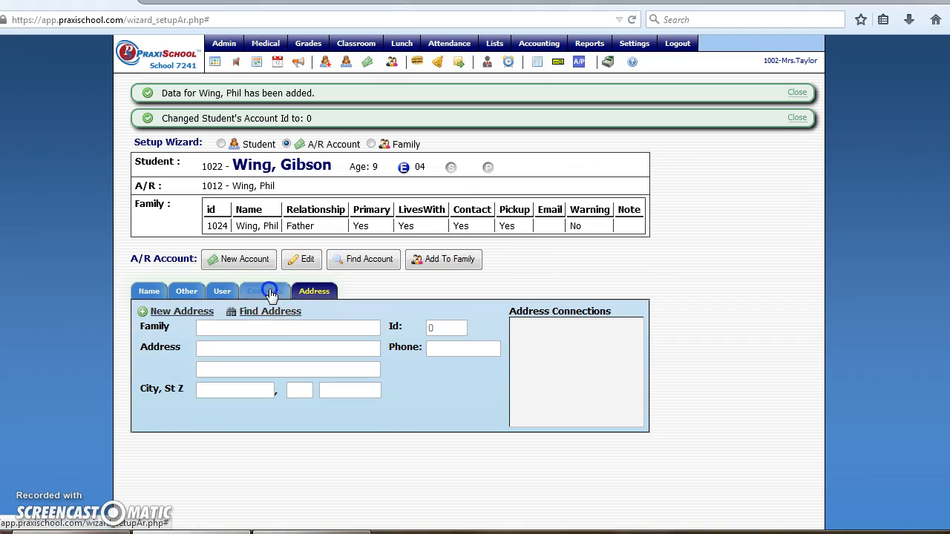
click(208, 293)
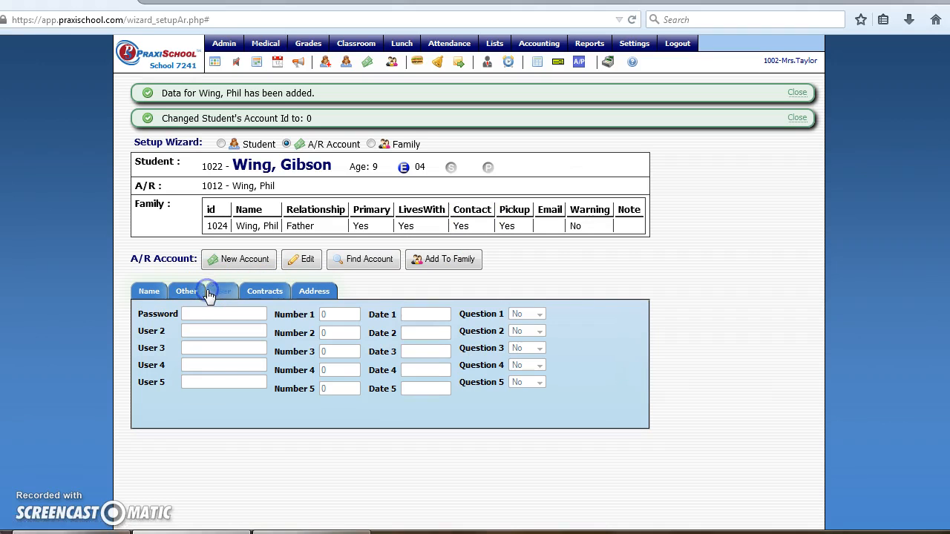
click(186, 291)
click(153, 294)
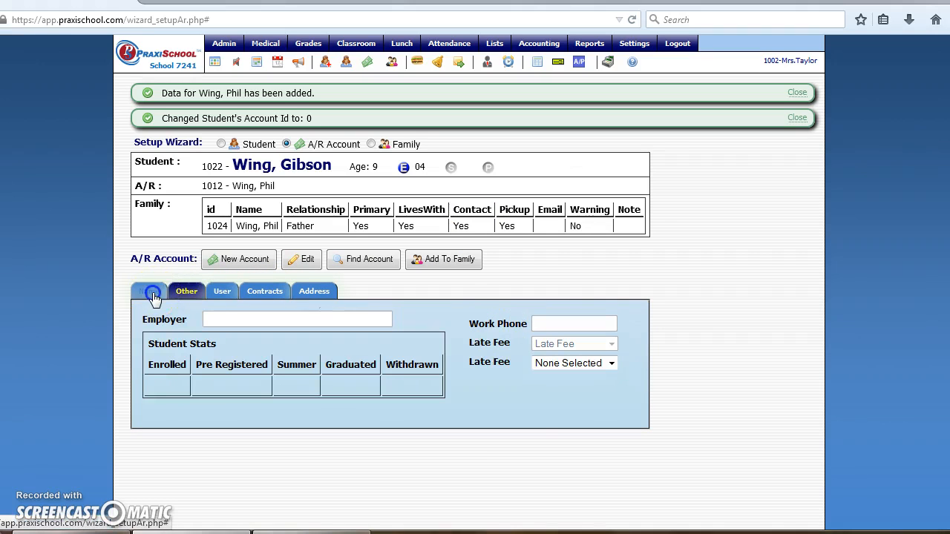
click(313, 291)
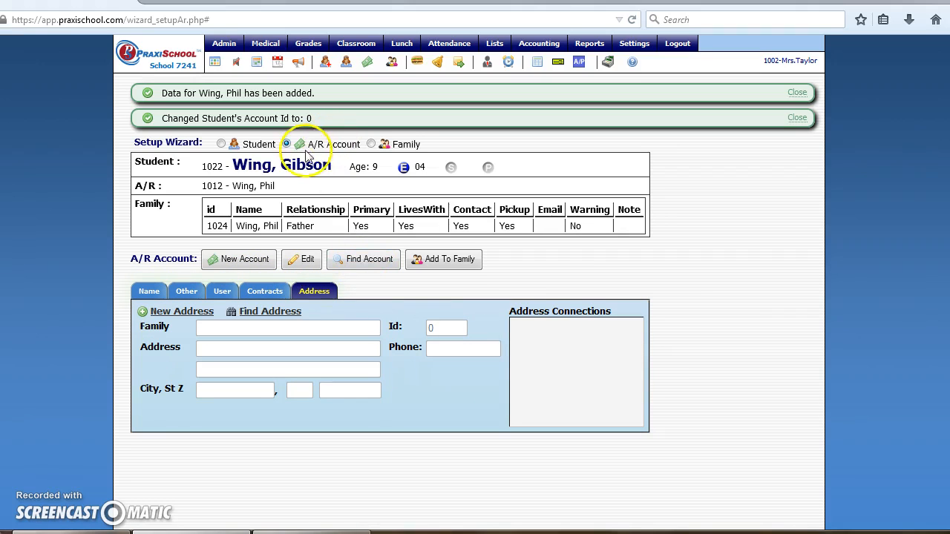
click(372, 144)
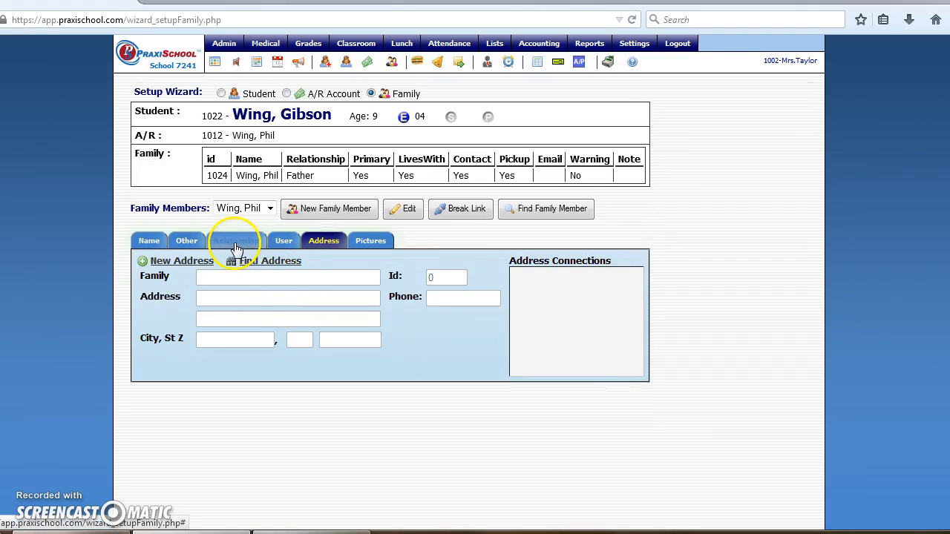
Search addresses by the family name for the Father's record and cancel without a result.
click(322, 239)
click(271, 262)
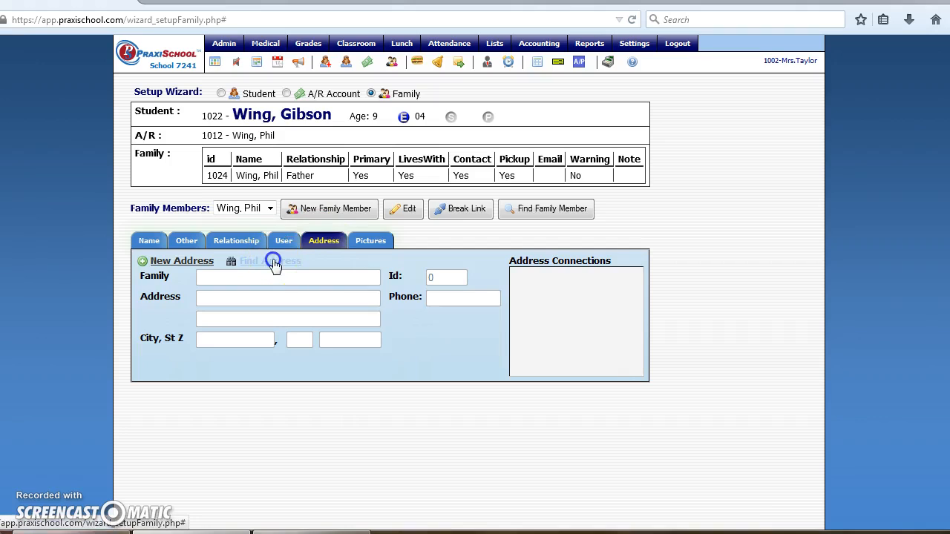
click(557, 102)
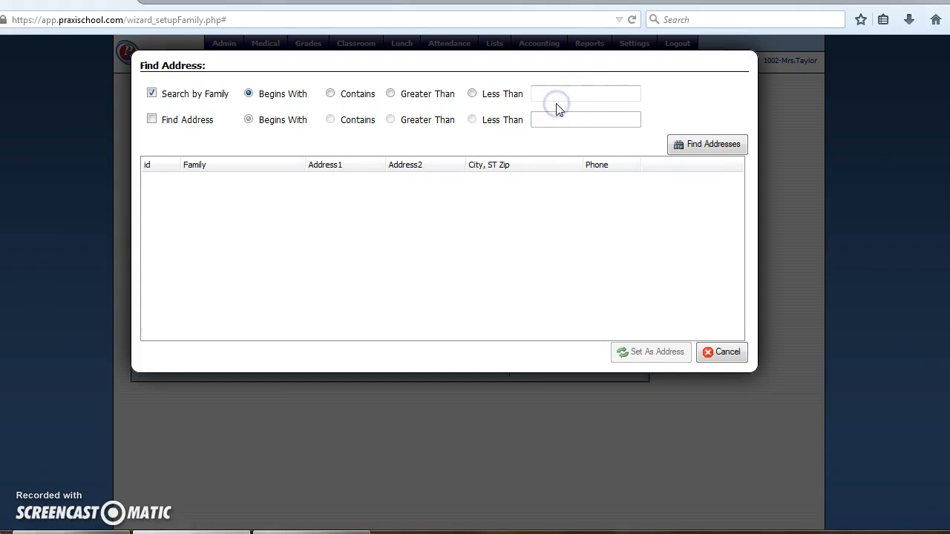
click(551, 93)
text(wing)
click(700, 151)
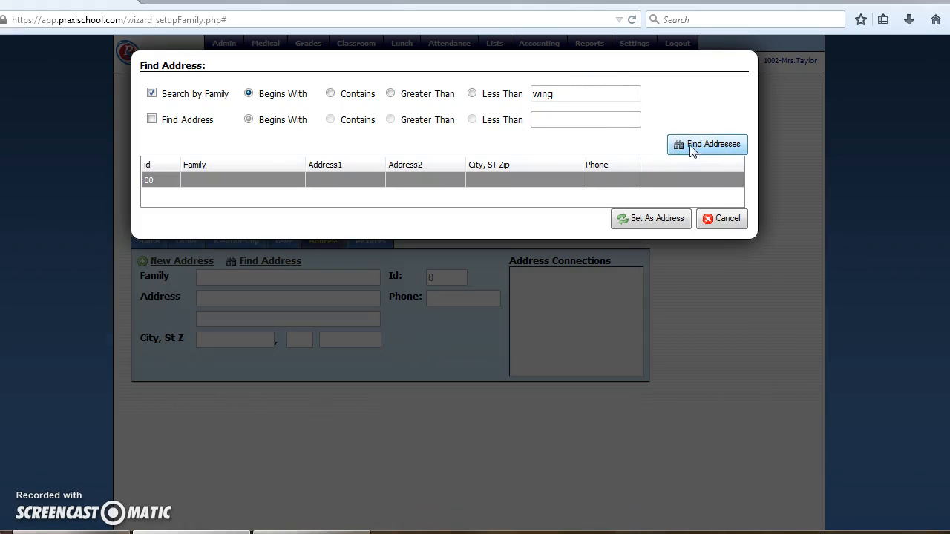
click(720, 218)
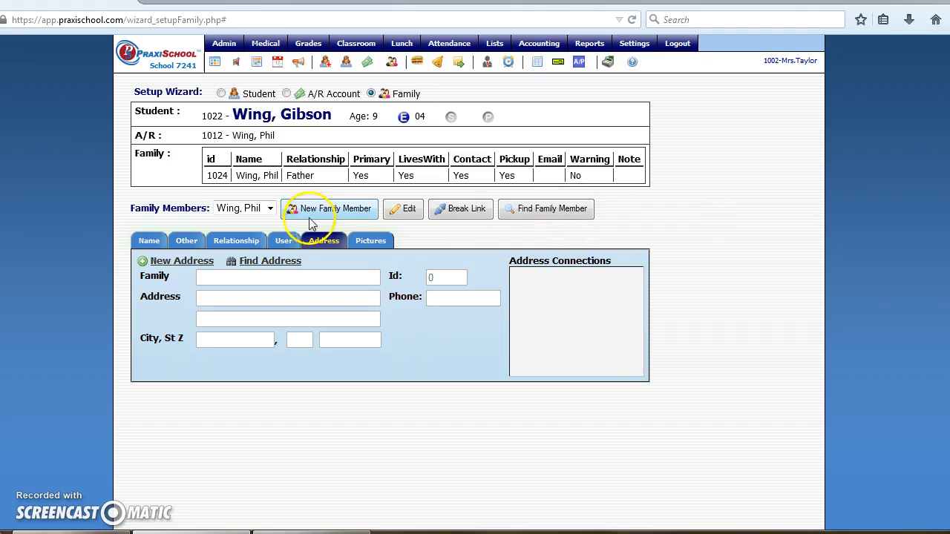
click(160, 242)
click(266, 213)
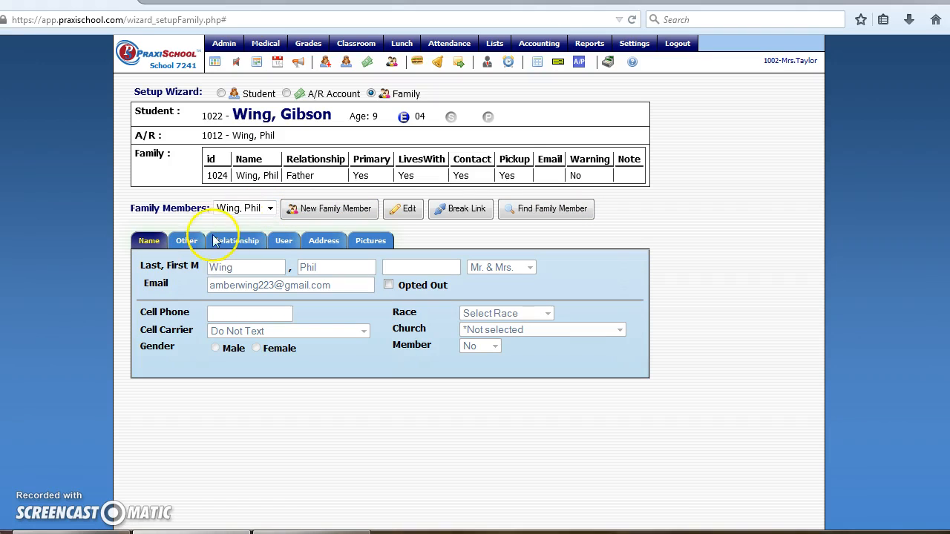
click(323, 244)
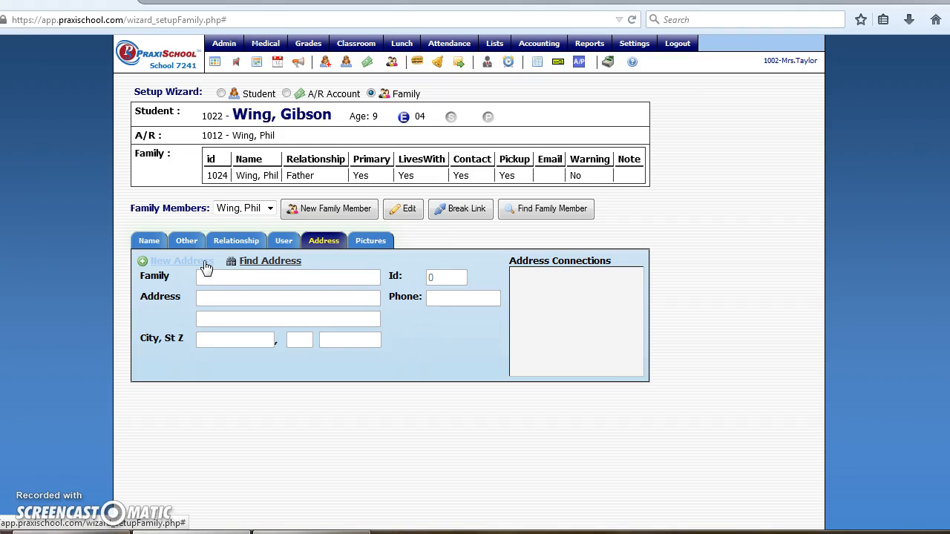
Break the Father's family link to the student and confirm both prompts.
click(458, 210)
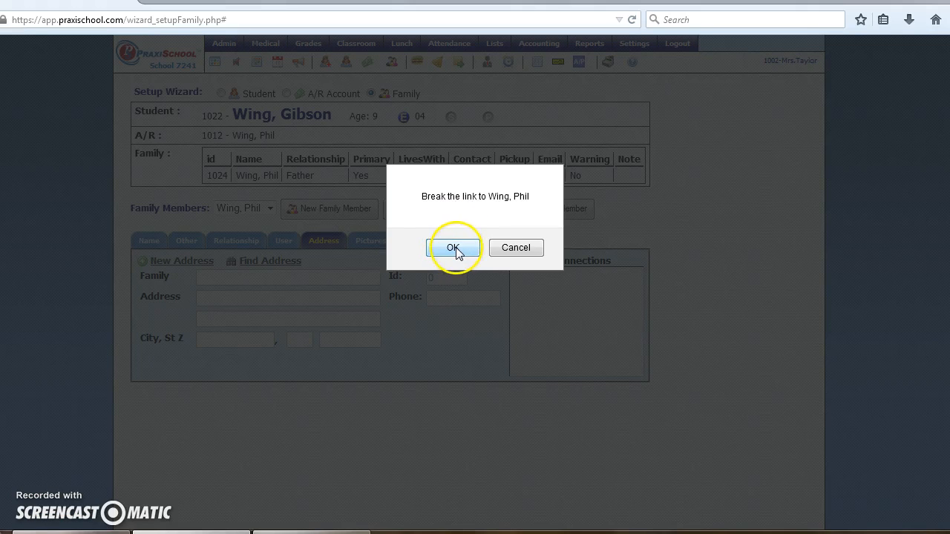
click(454, 248)
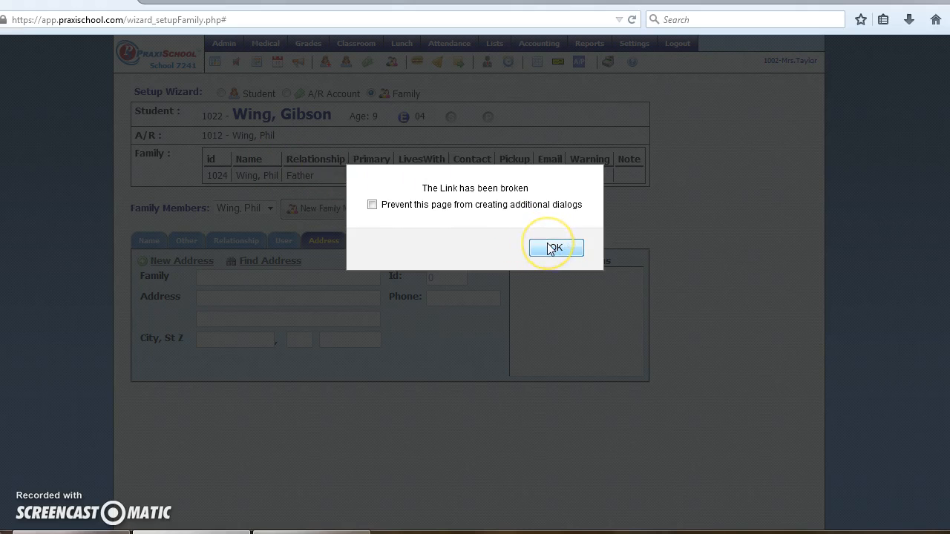
click(553, 248)
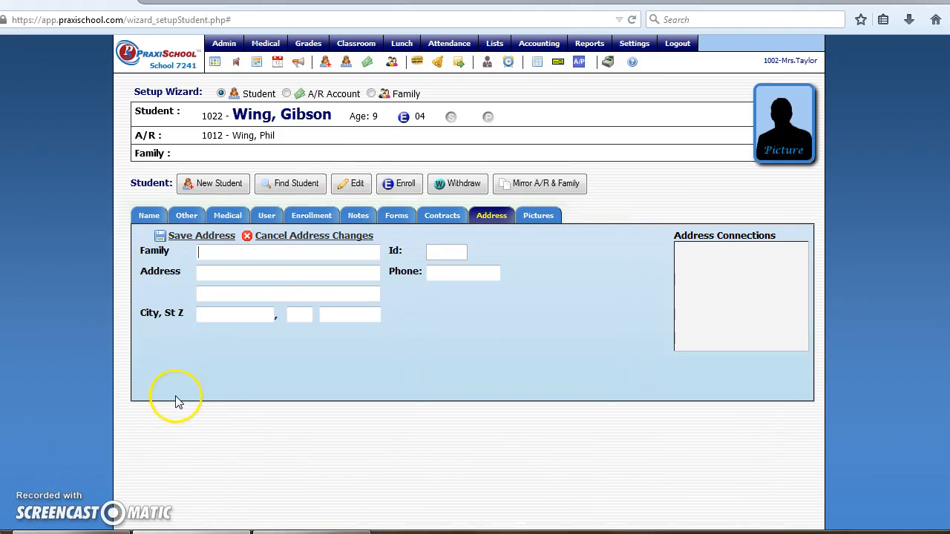
Start the new address with the family surname and the street number.
click(211, 251)
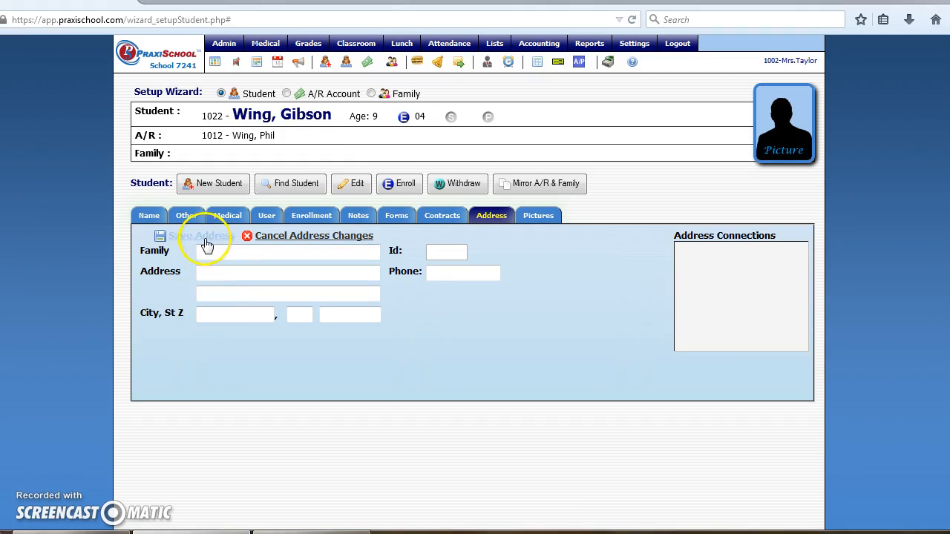
text(Wing)
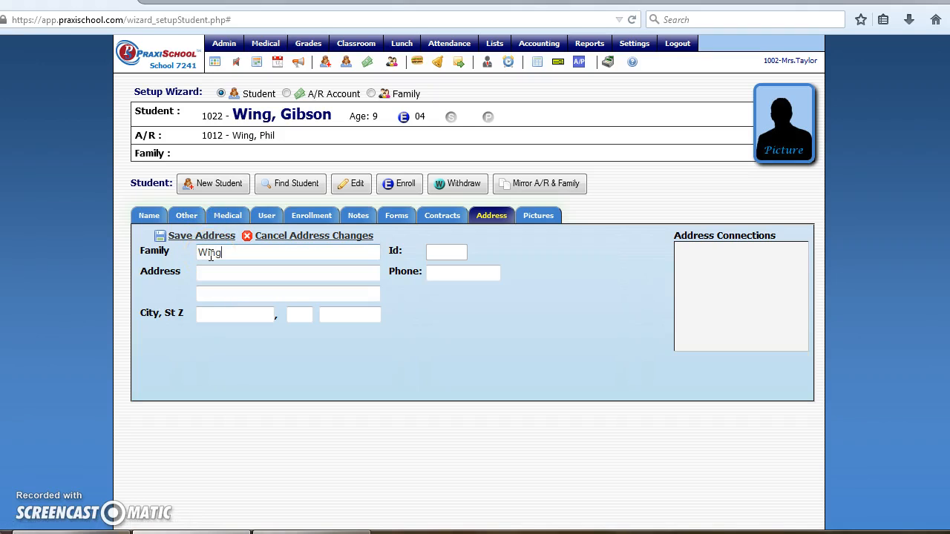
key(Tab)
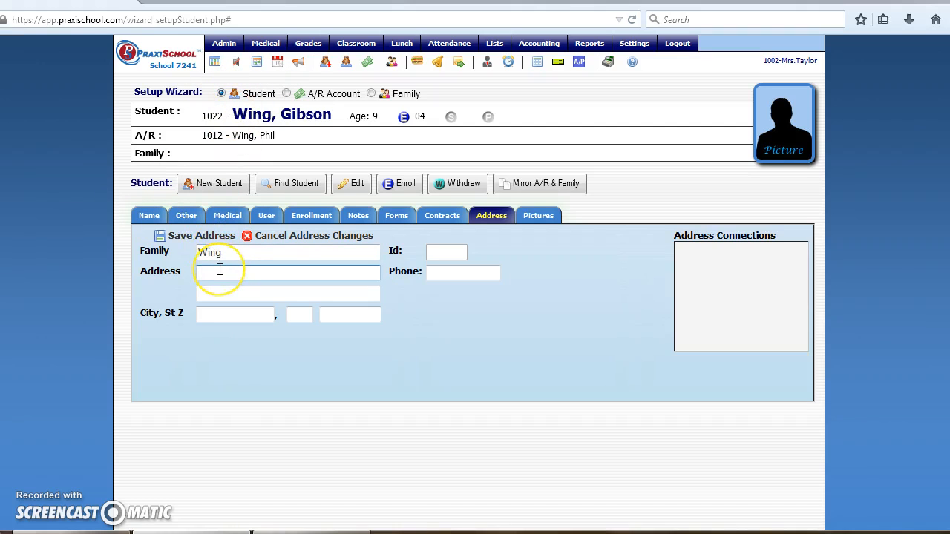
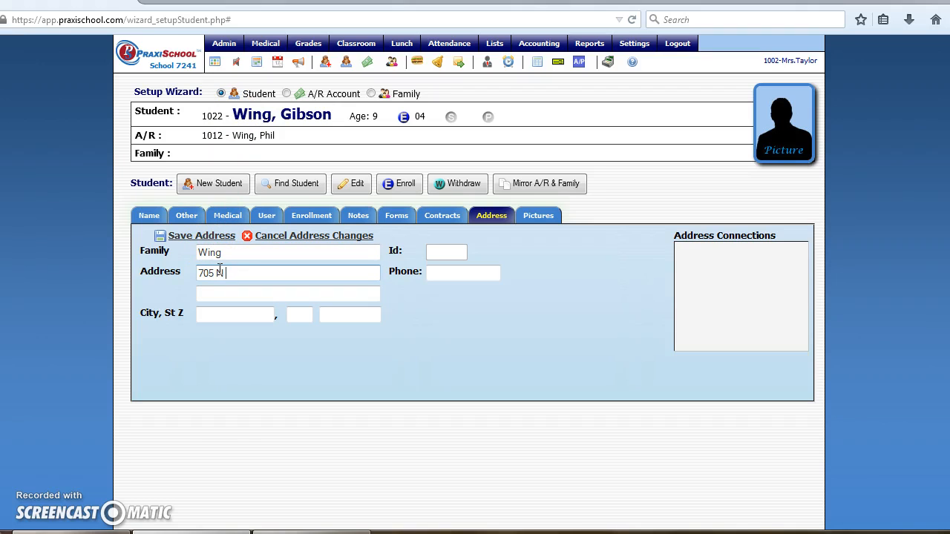
key(Tab)
key(Tab)
Fill in the city, state and zip code, then save the family address as record 1025.
text(Miami)
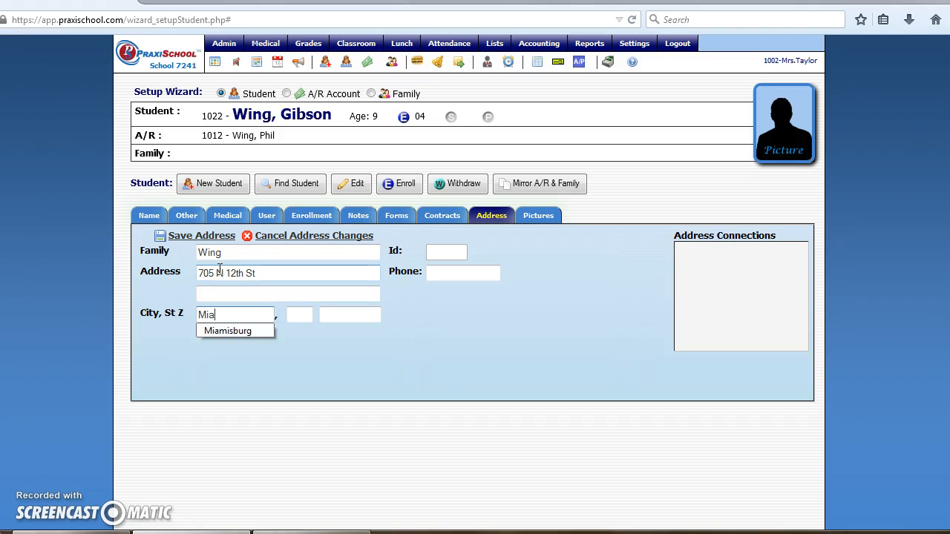
key(BackSpace)
key(BackSpace)
click(230, 332)
key(Tab)
text(OH)
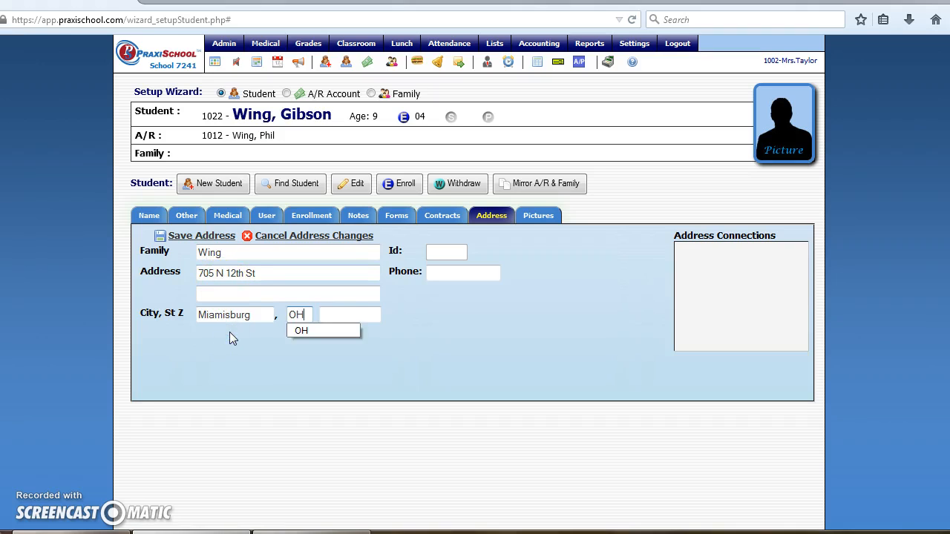
key(Tab)
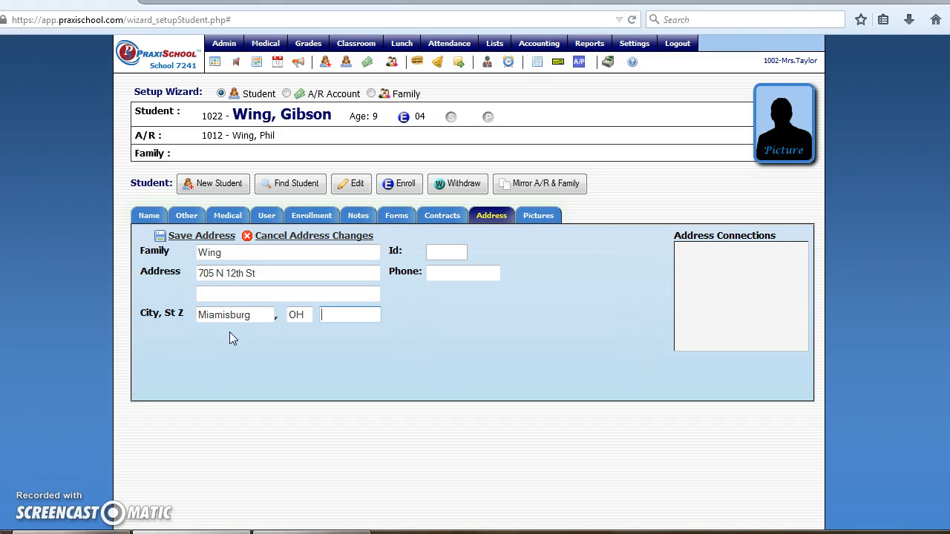
text(4)
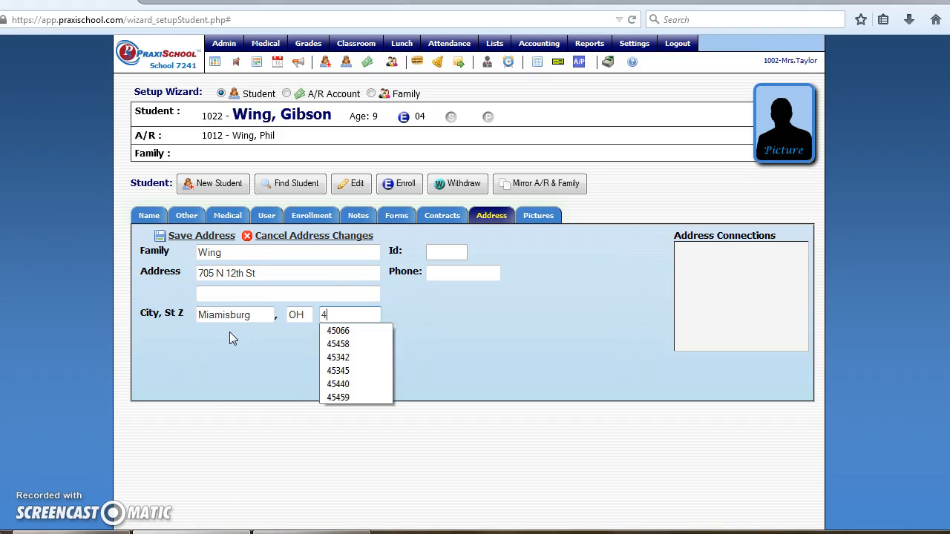
text(5342)
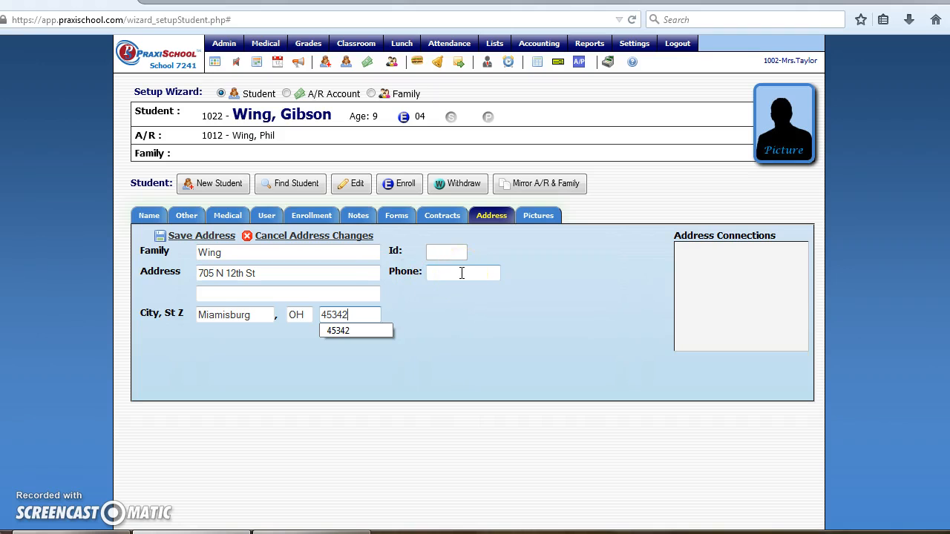
click(207, 235)
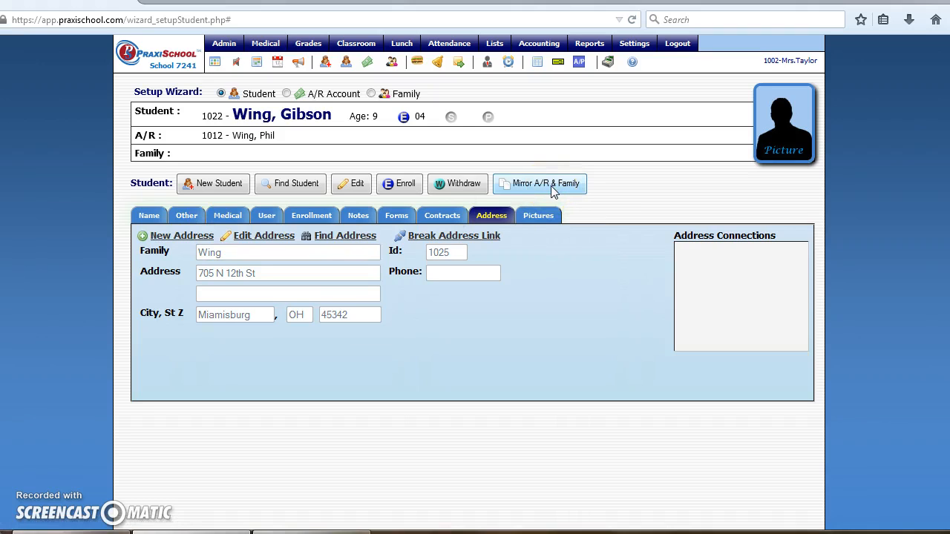
click(285, 93)
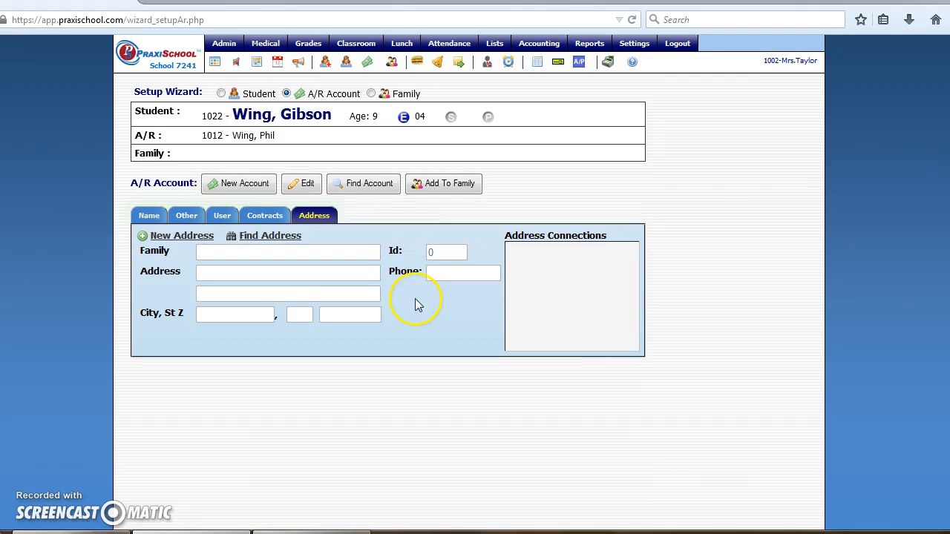
Find the family's existing address by surname and set it as the A/R account's address.
click(256, 236)
text(wing)
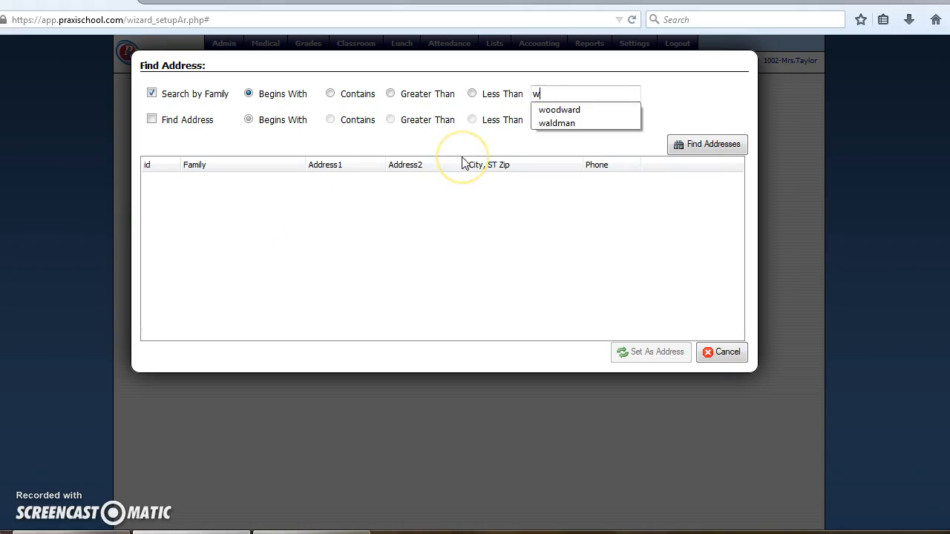
click(698, 151)
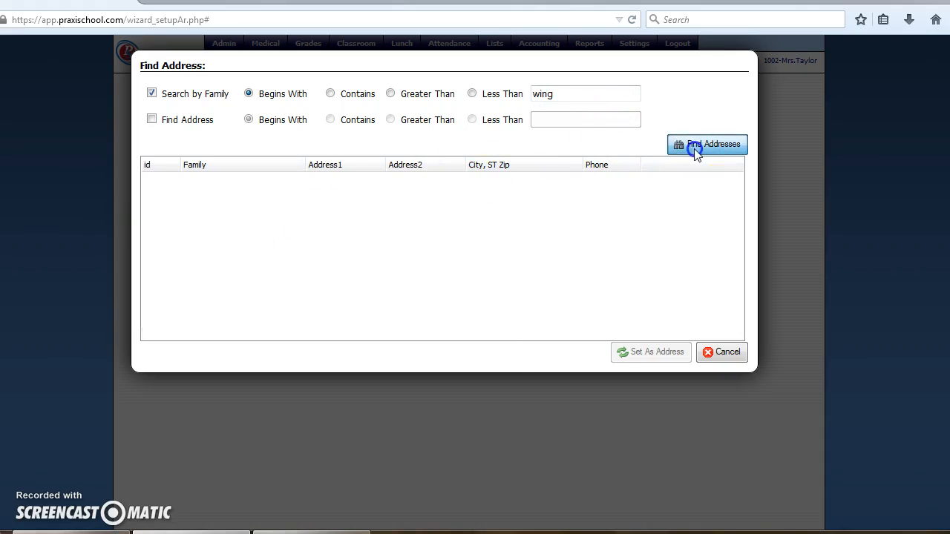
click(623, 218)
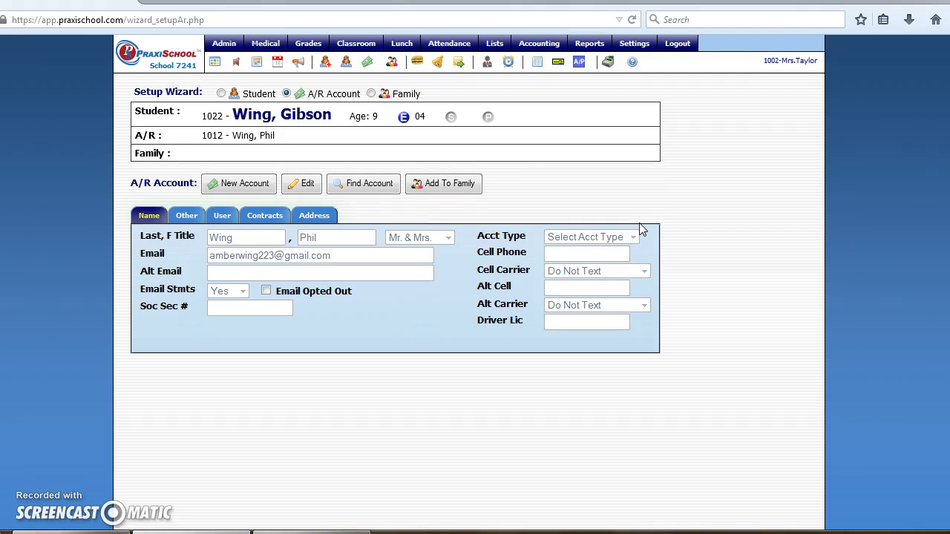
Check the account's address details, then visit the Family step and come back to A/R Account.
click(307, 217)
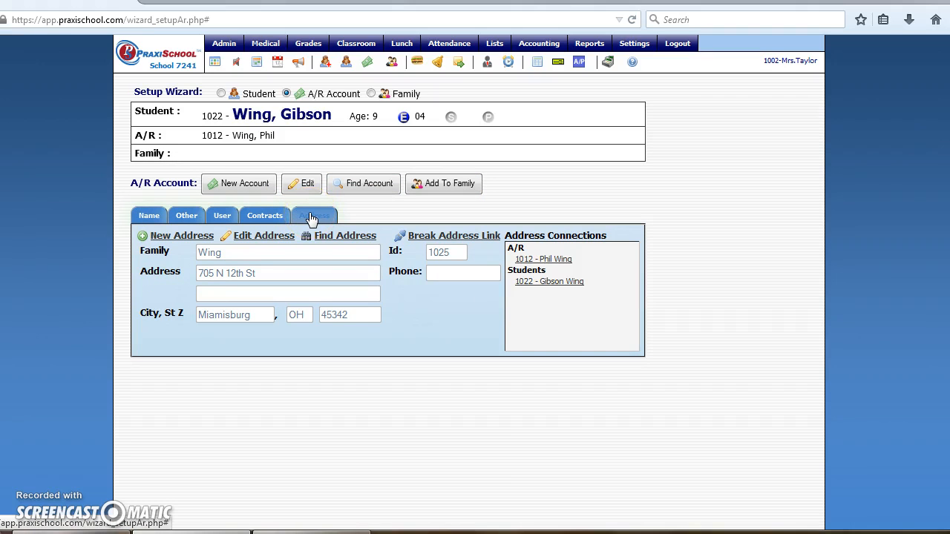
click(312, 217)
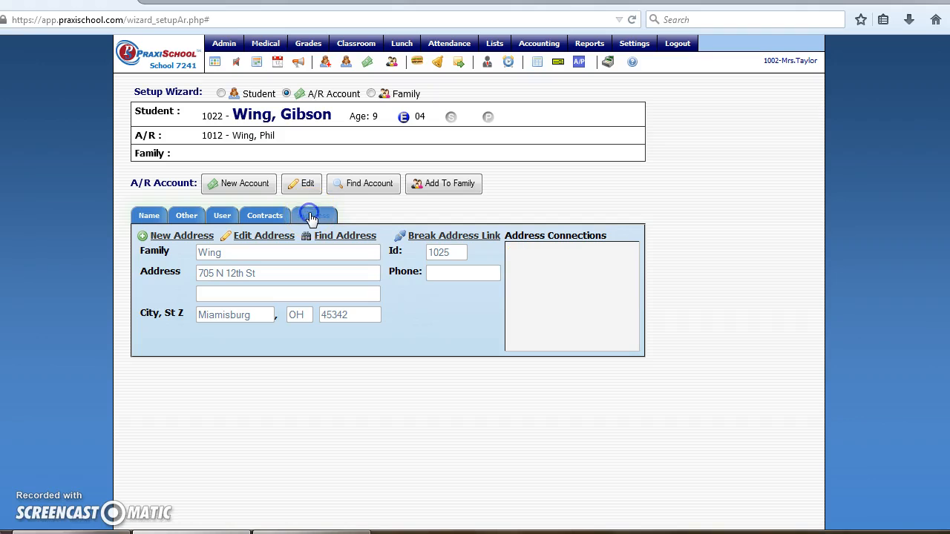
click(371, 94)
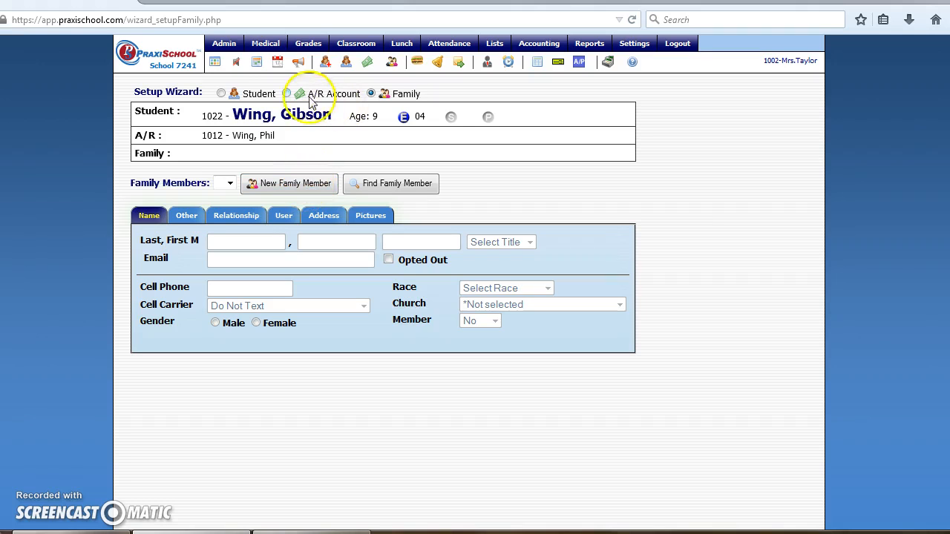
click(286, 94)
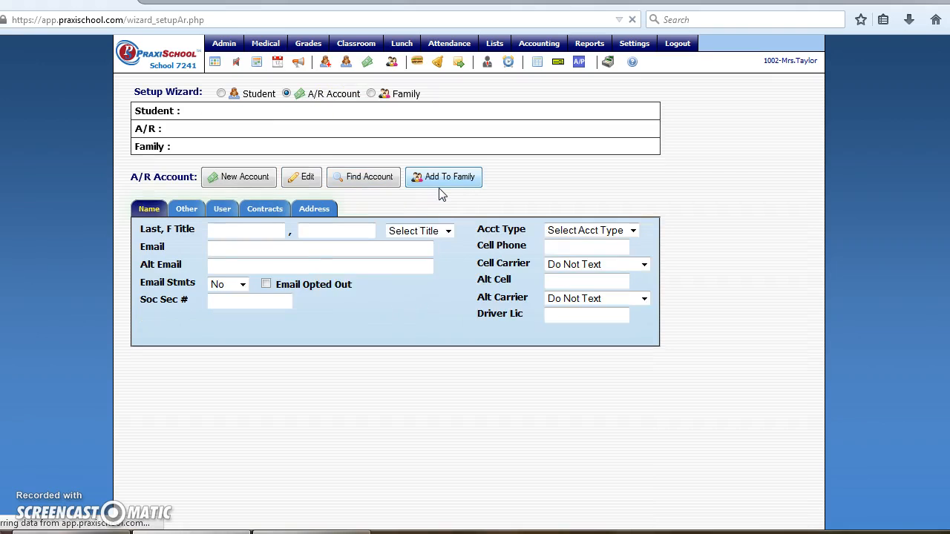
Add the A/R account holder to the family with relationship Father and save the link.
click(451, 185)
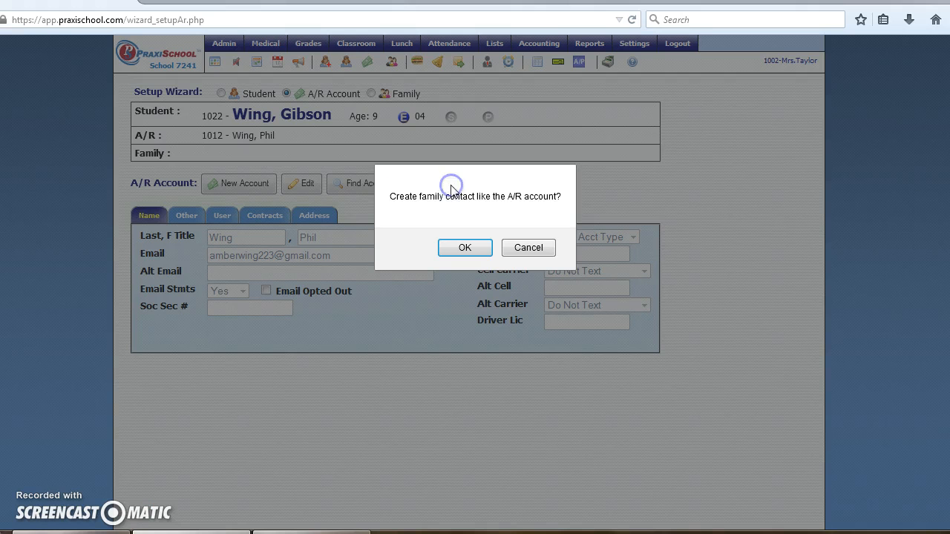
click(464, 249)
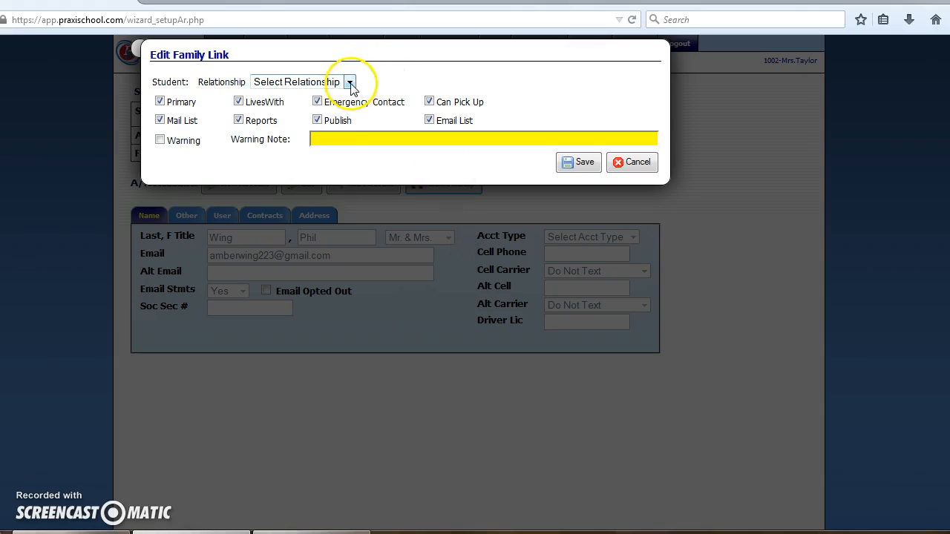
click(349, 84)
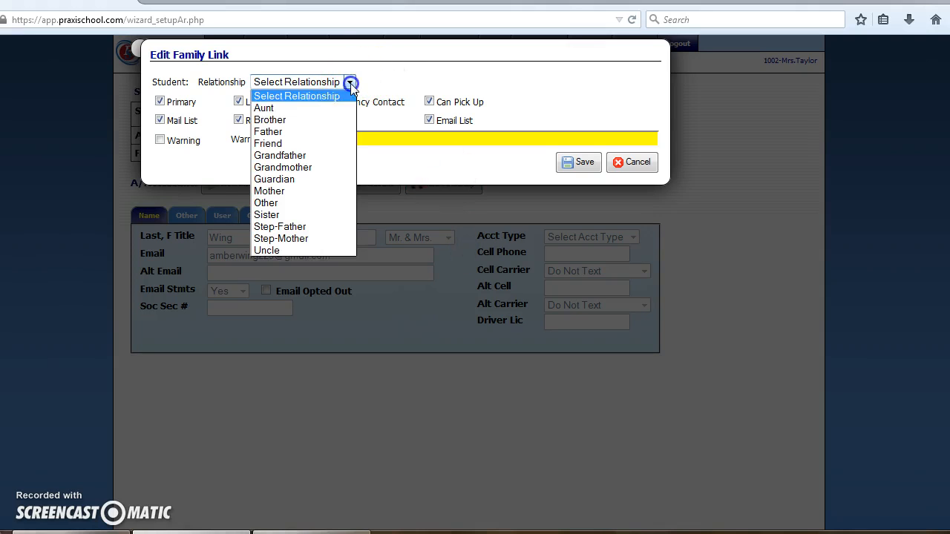
click(316, 132)
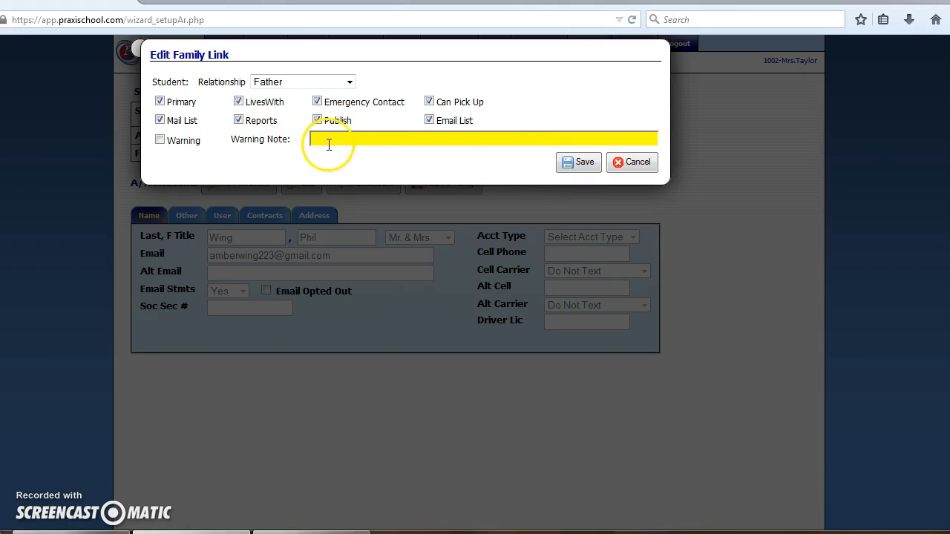
click(584, 163)
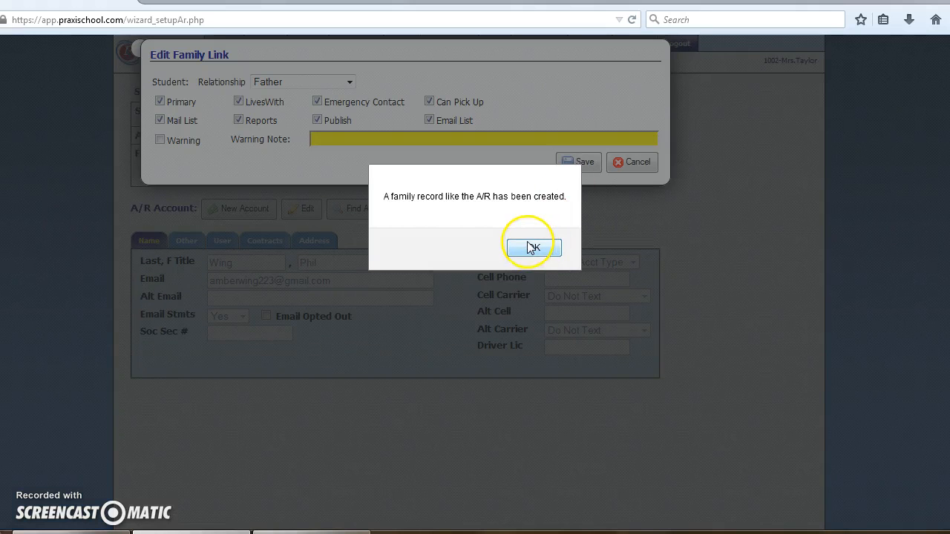
click(531, 248)
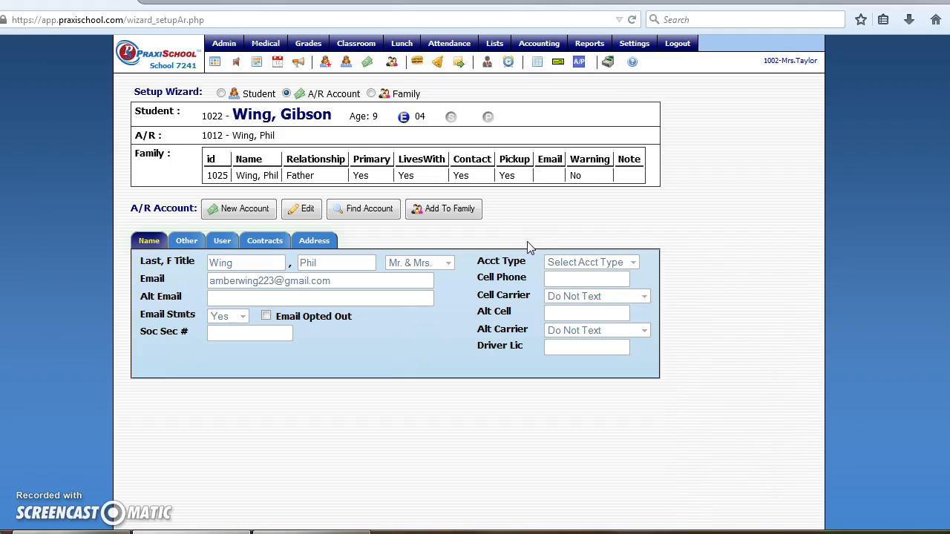
click(371, 94)
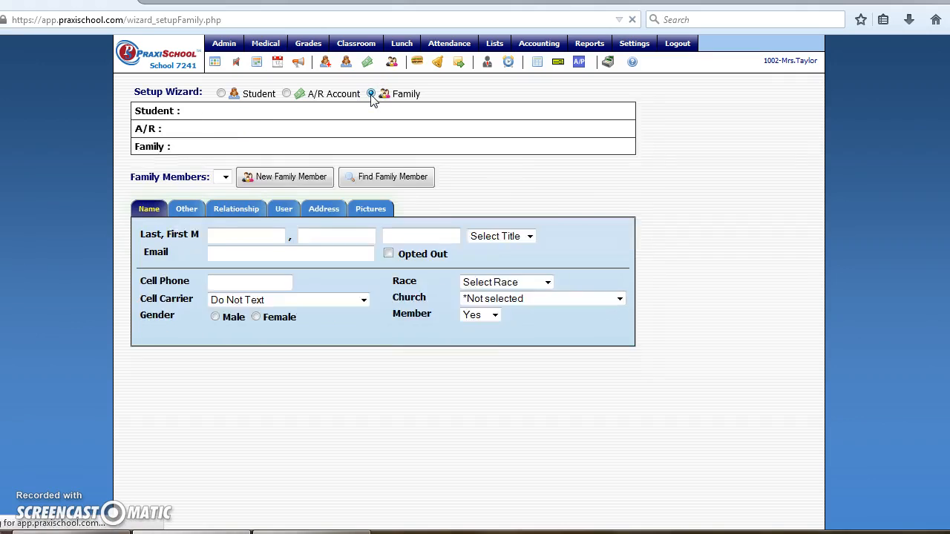
Start a new family member with the mother's last and first name and title Mrs.
click(331, 242)
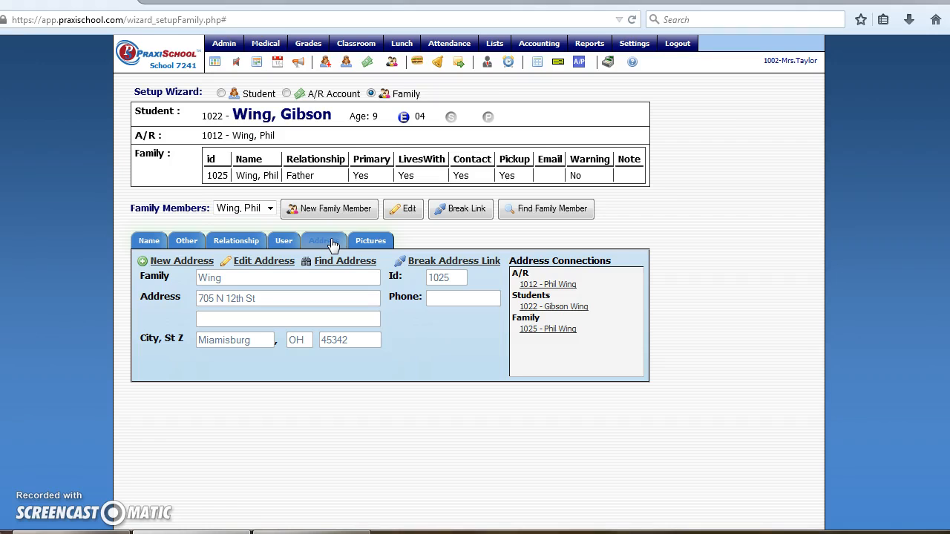
click(333, 210)
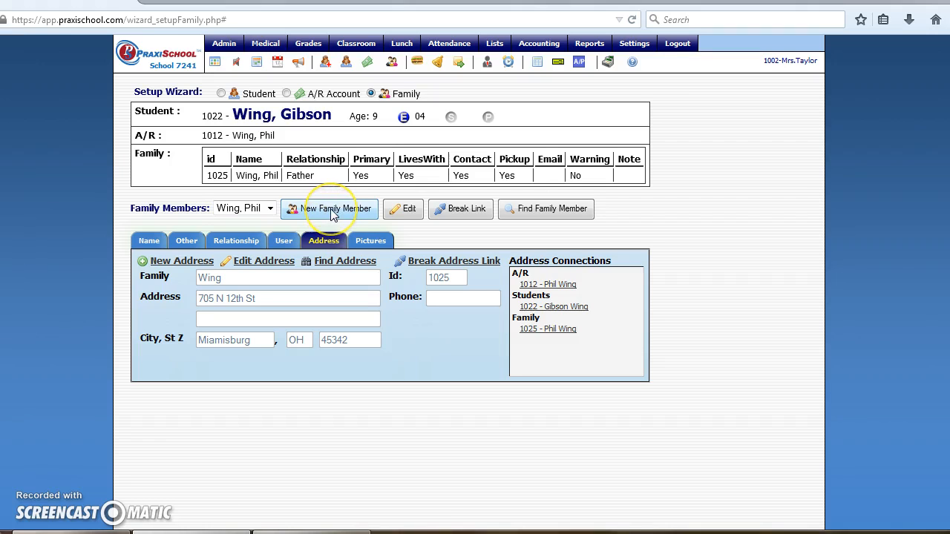
click(331, 210)
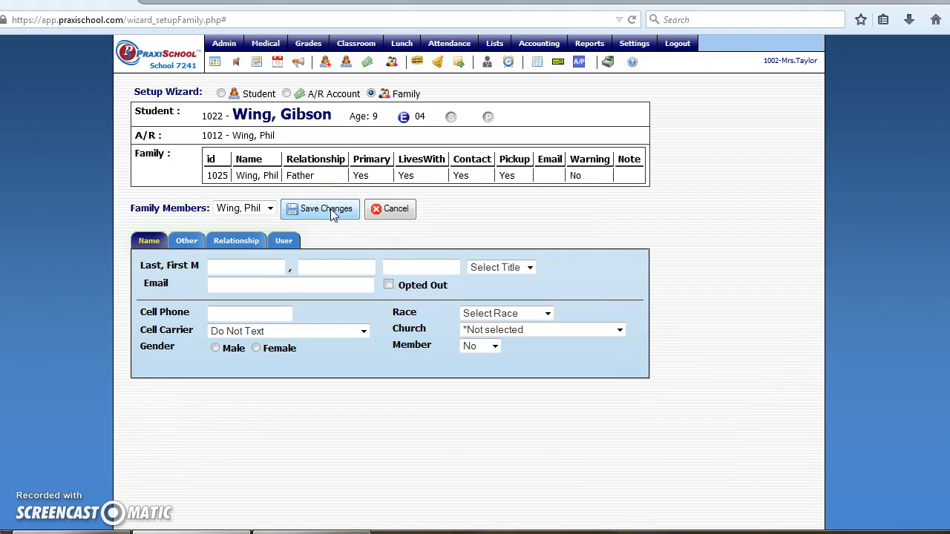
click(222, 263)
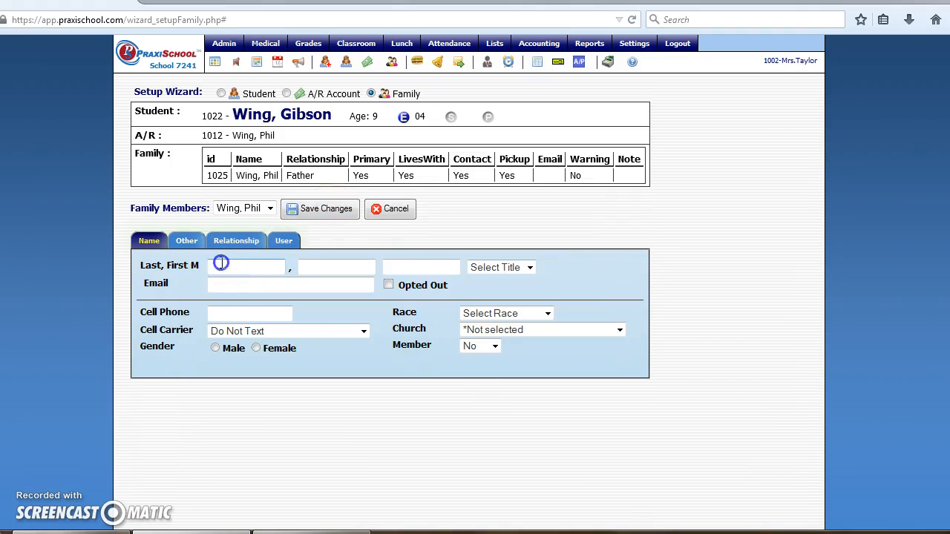
key(Tab)
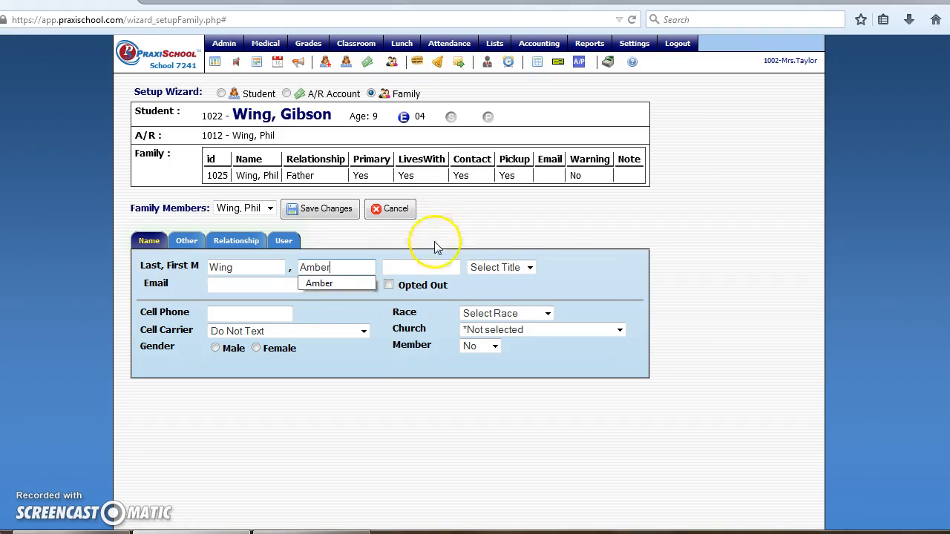
click(529, 267)
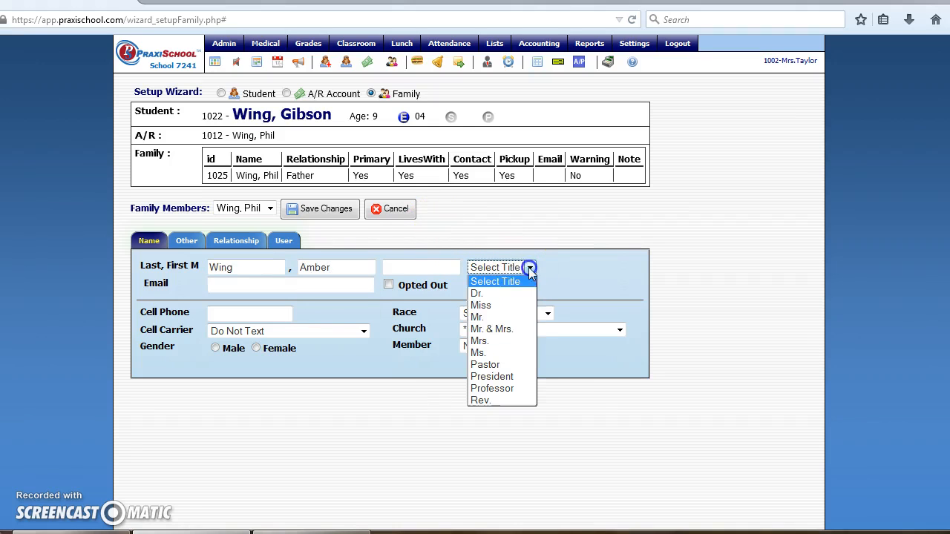
click(509, 340)
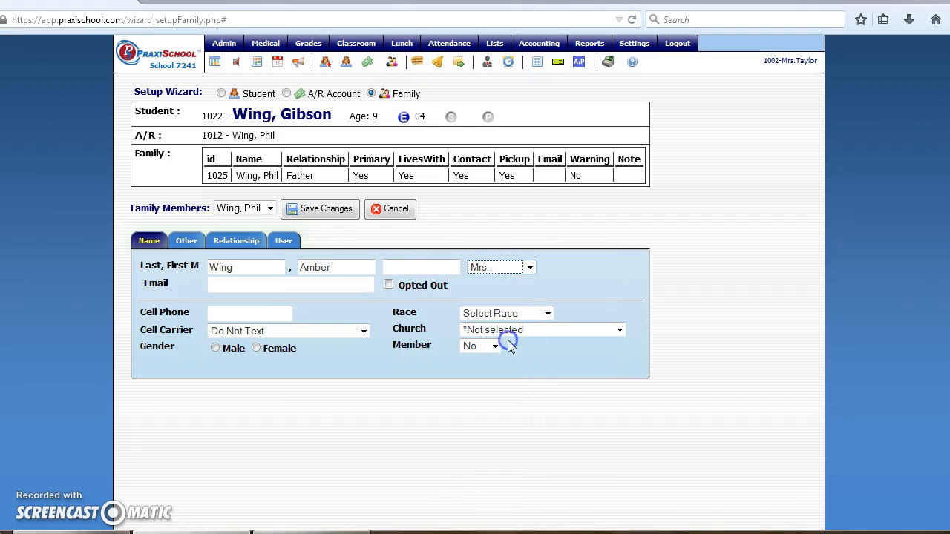
Fill in her saved e-mail, mark her female and set church to Apex Community Church.
click(293, 285)
text(a)
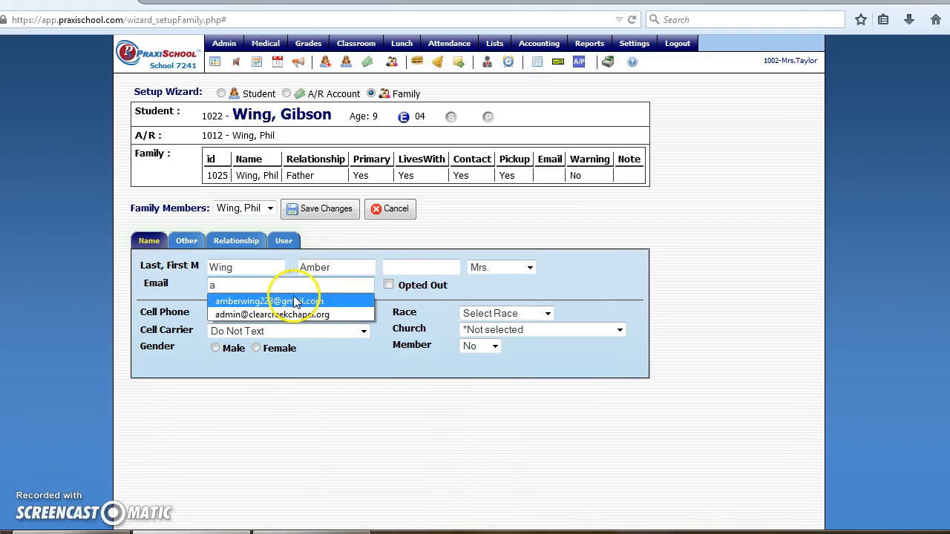
click(267, 301)
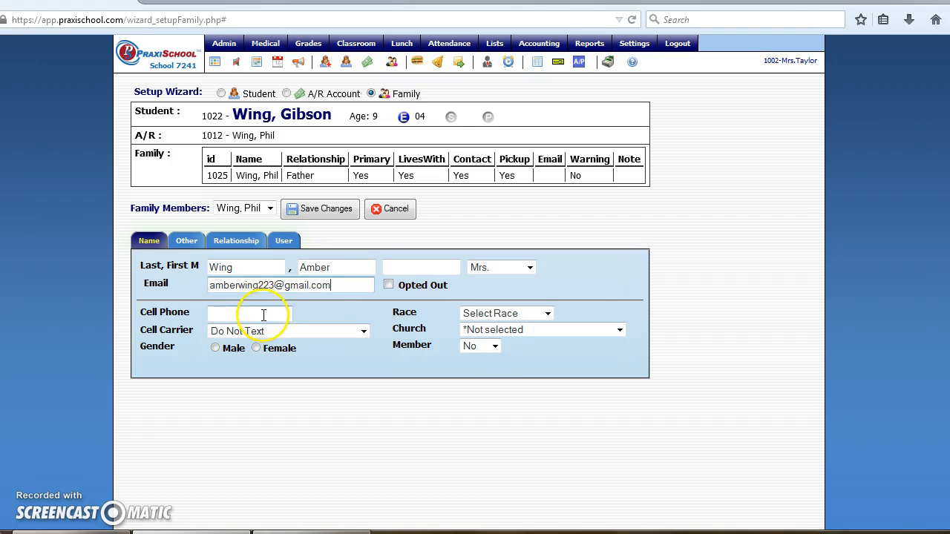
click(256, 348)
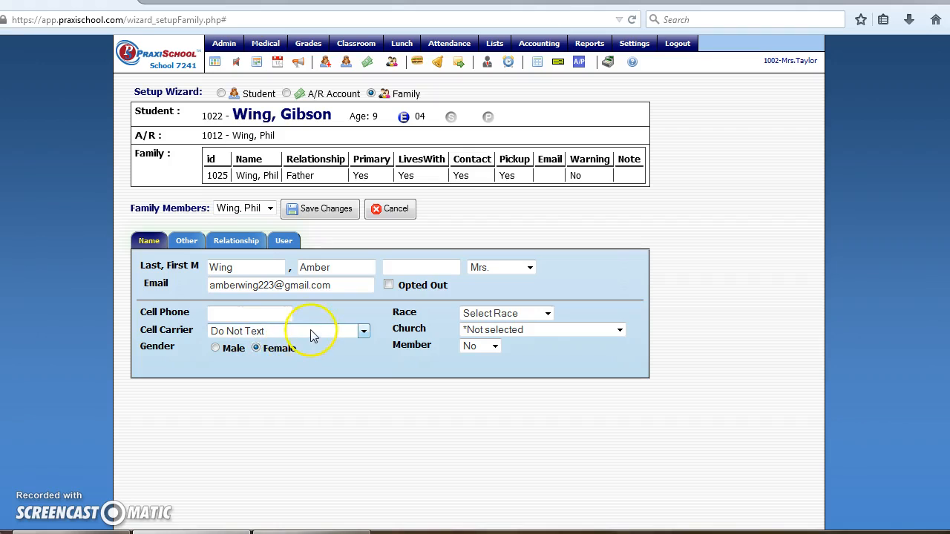
click(620, 331)
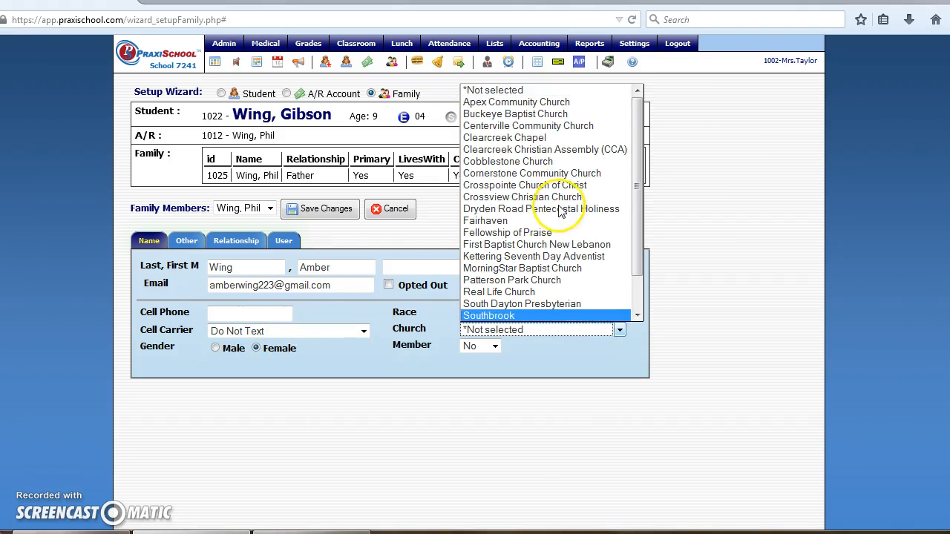
click(519, 103)
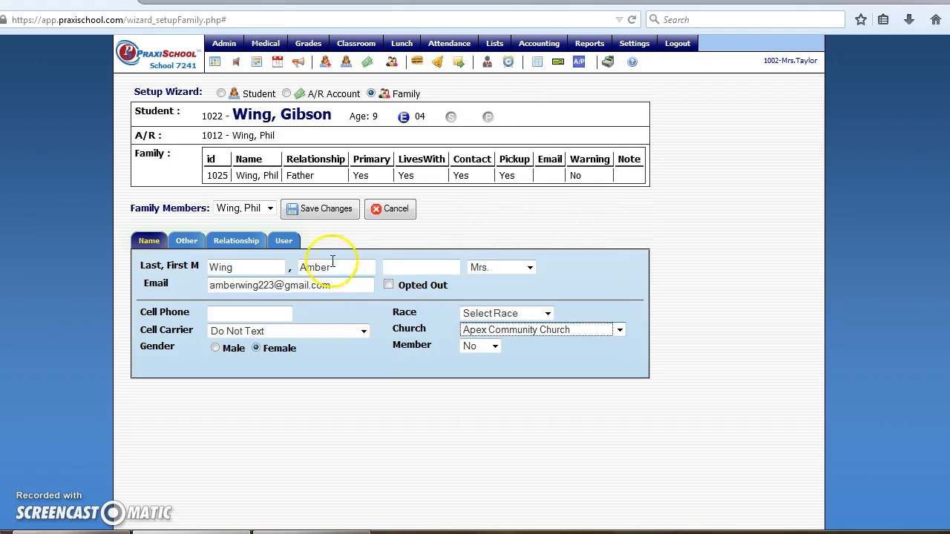
Set her relationship to Mother on the Relationship tab.
click(234, 241)
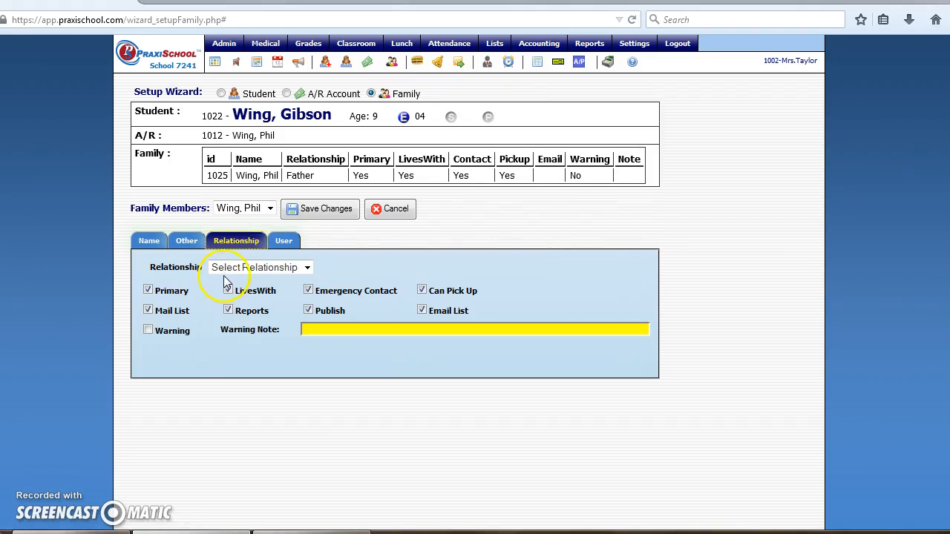
click(307, 268)
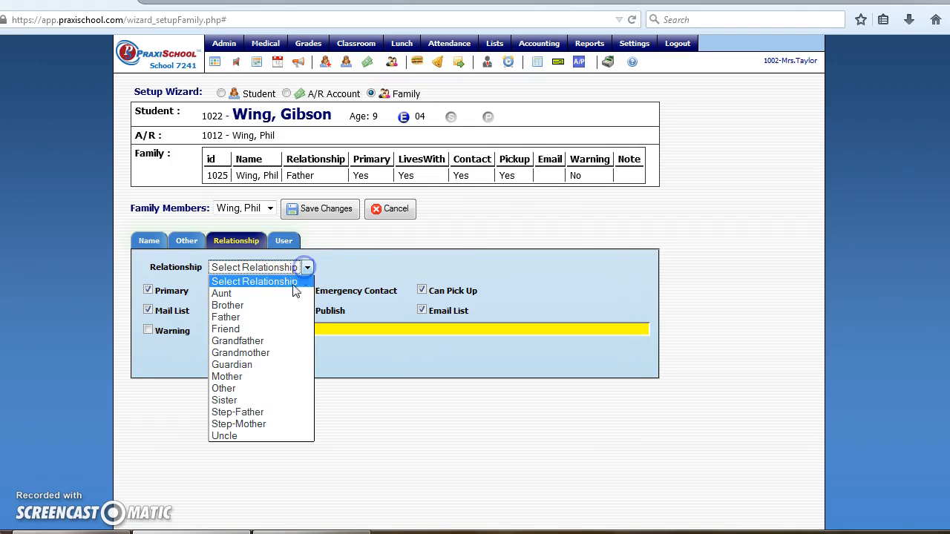
click(272, 377)
click(185, 251)
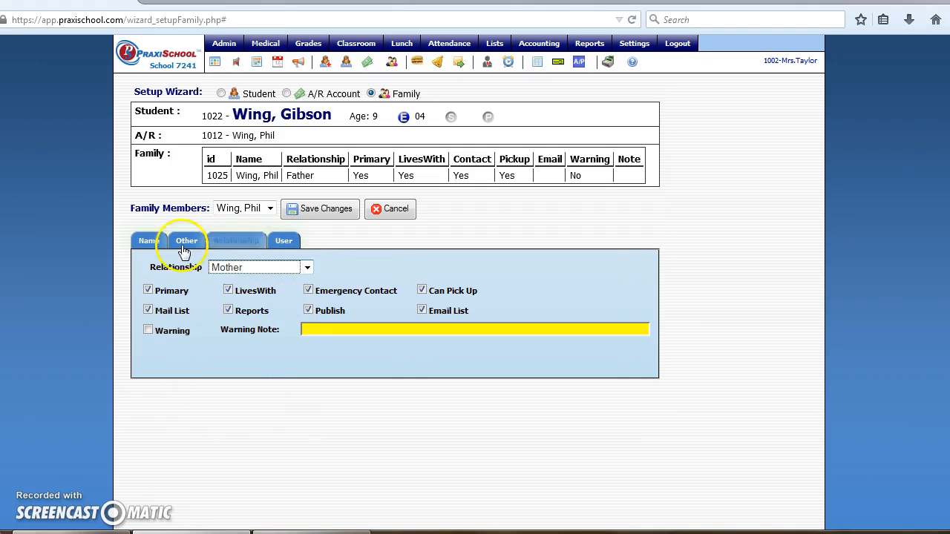
Save the mother as family record 1026, then browse her Pictures and Name tabs, ending on Address.
click(311, 211)
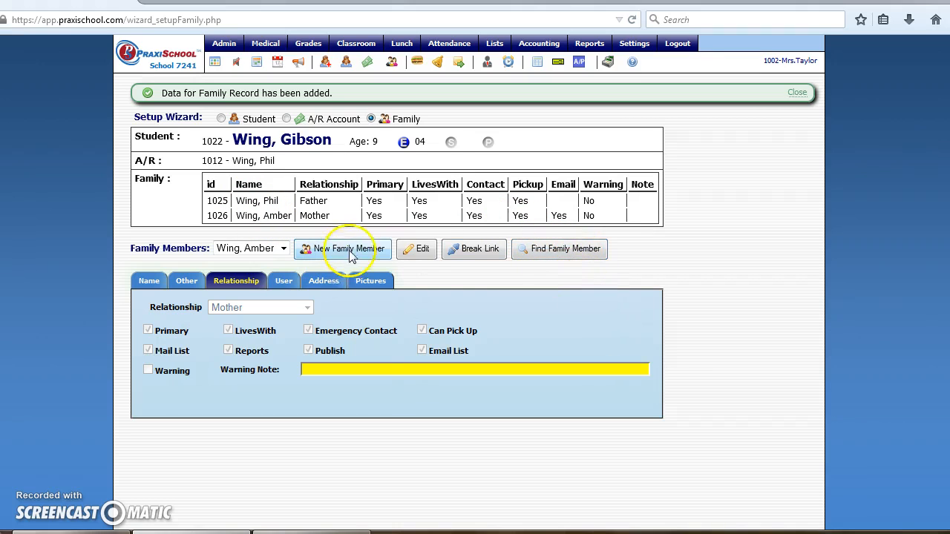
click(364, 283)
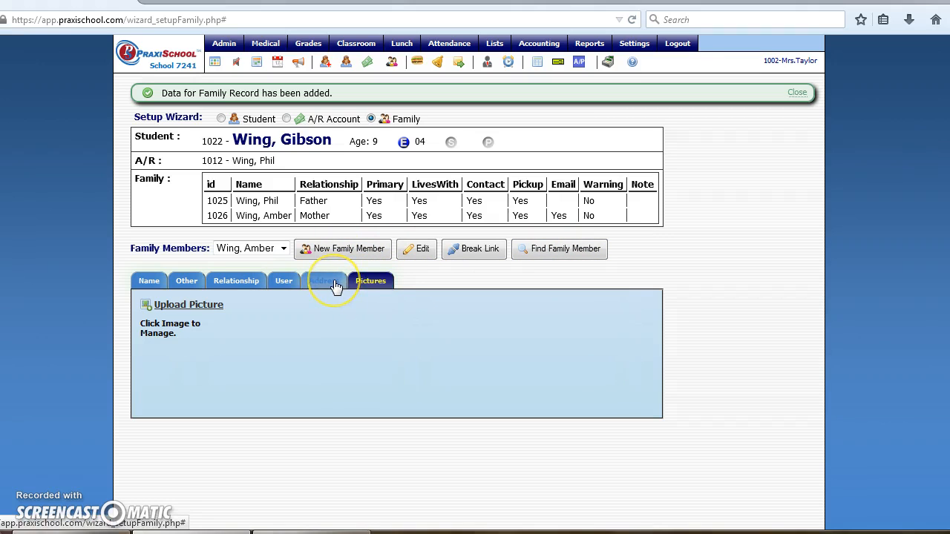
click(334, 283)
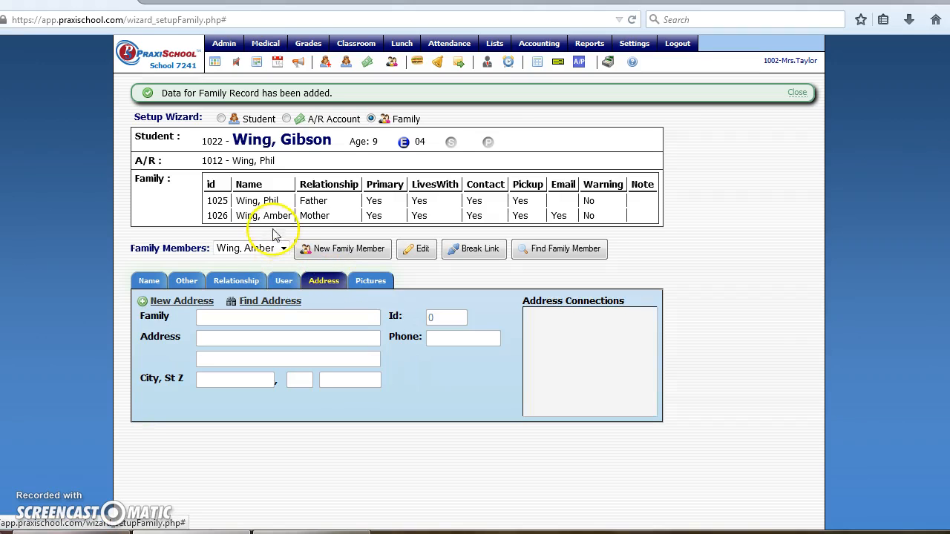
click(156, 284)
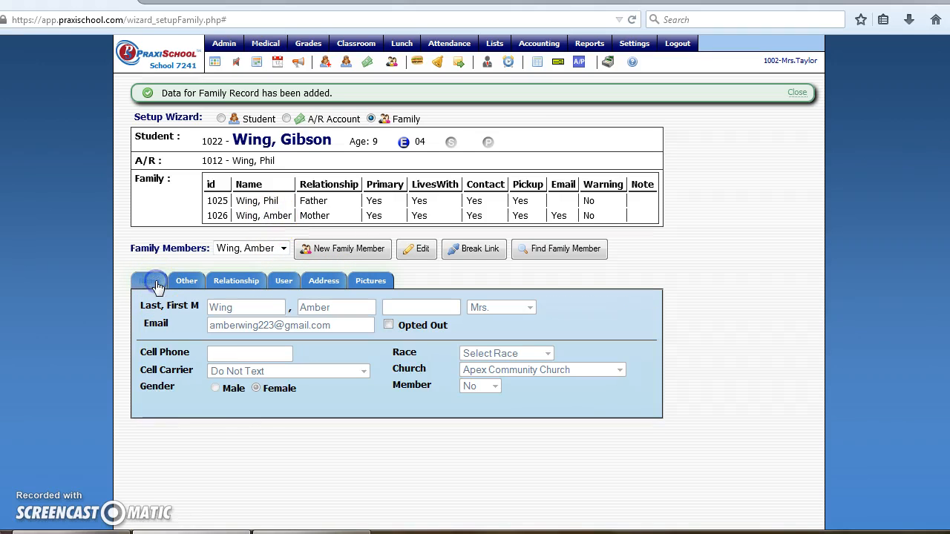
click(328, 283)
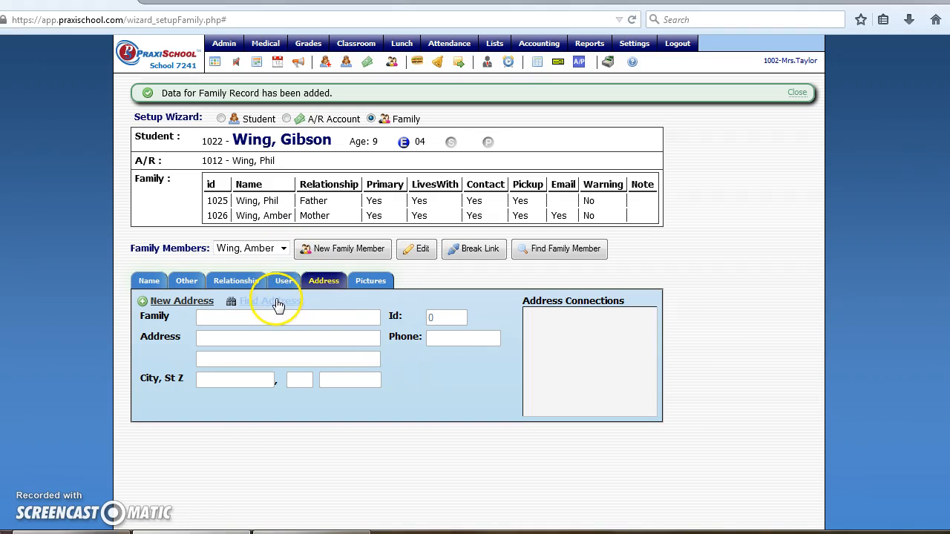
Search by the family surname and set shared address 1025 as the mother's address.
click(258, 301)
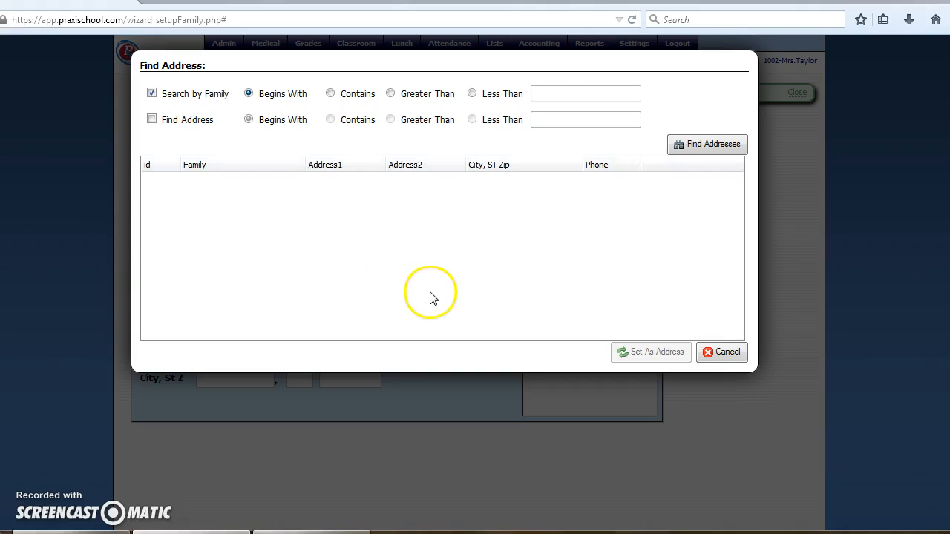
text(wing)
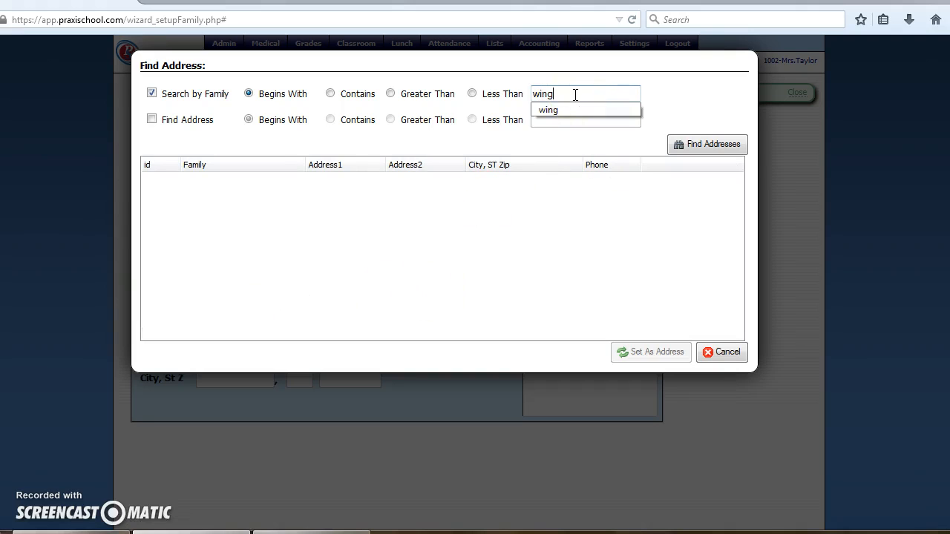
click(568, 108)
click(710, 153)
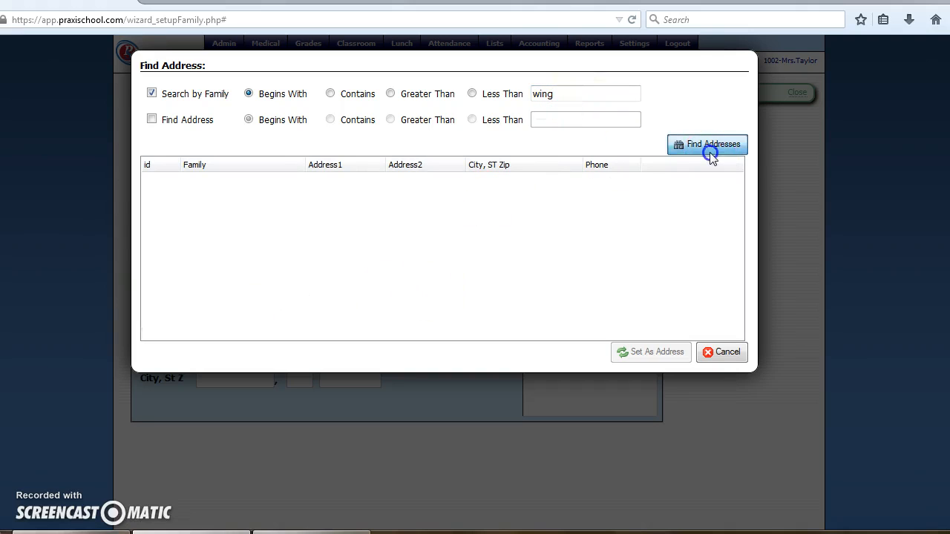
click(642, 219)
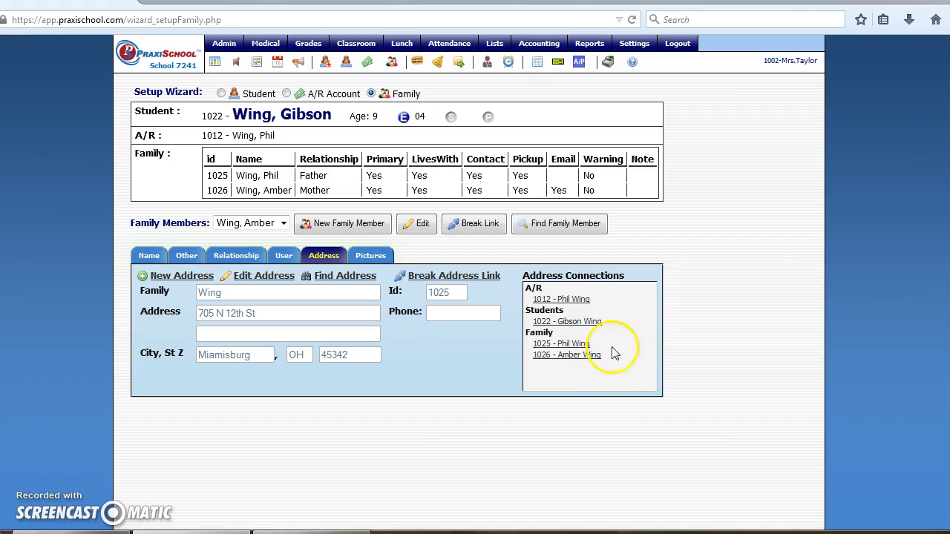
Start a new student record and enter the child's last, first and middle names.
click(327, 65)
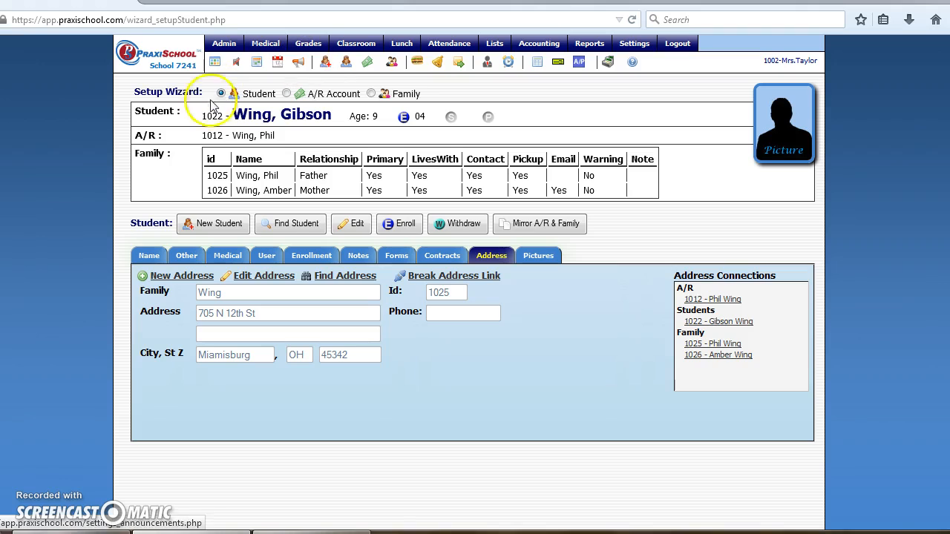
click(215, 225)
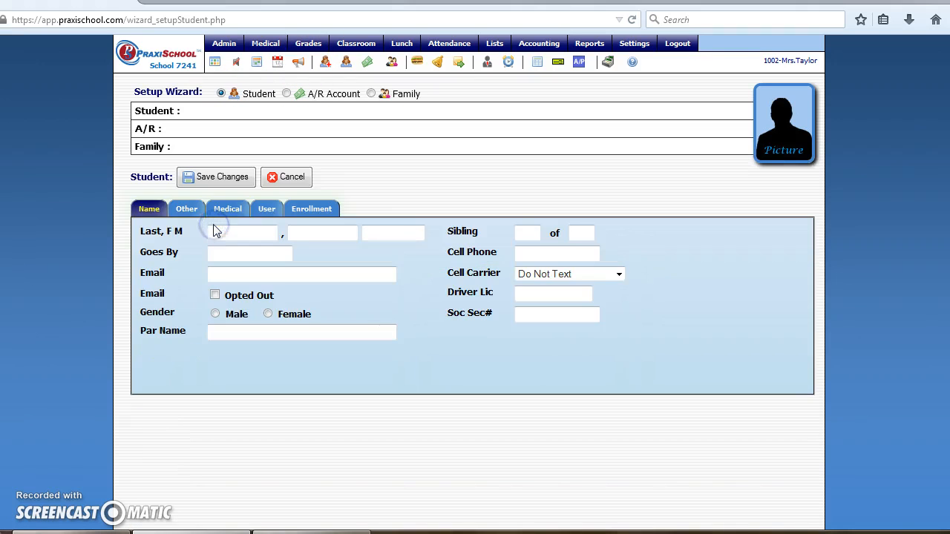
key(Tab)
key(Tab)
key(Tab)
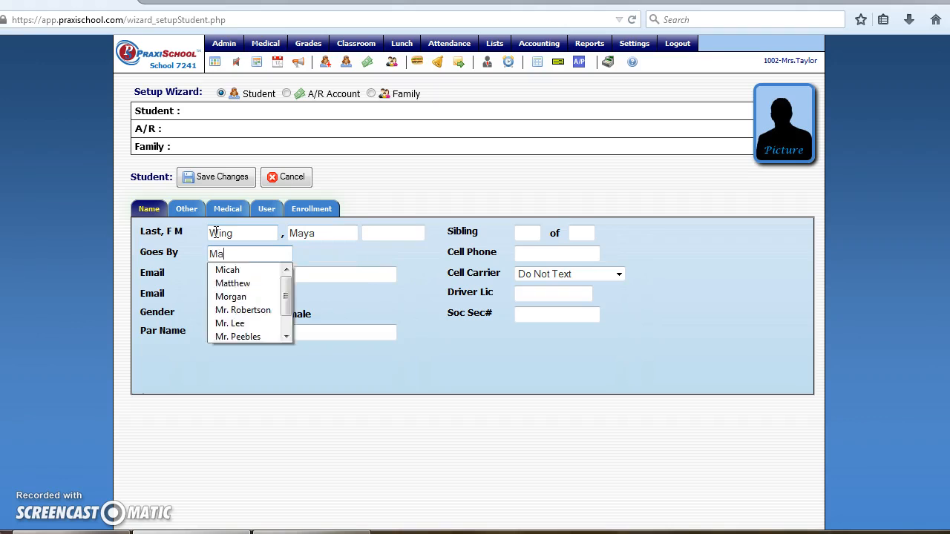
click(229, 276)
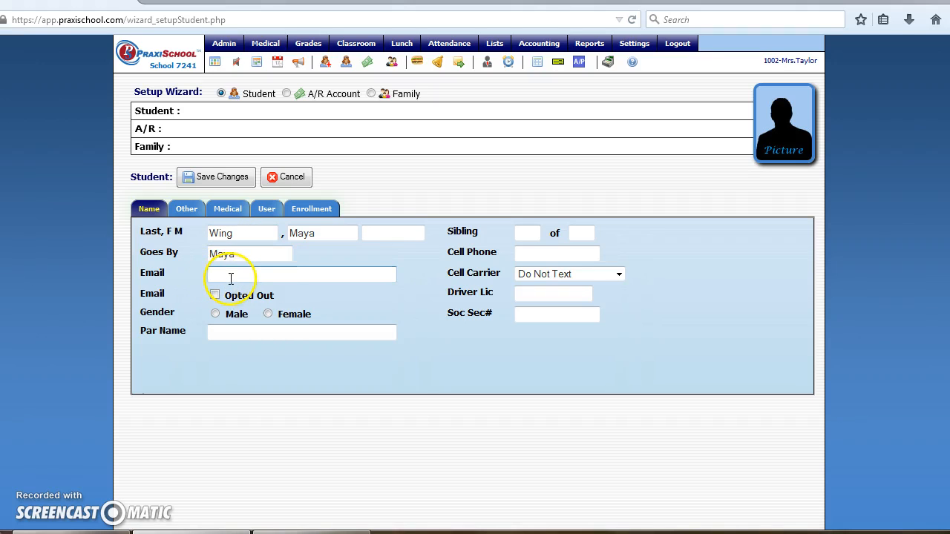
Mark her female, fill in both parents' names and set sibling 2 of 2.
click(268, 314)
click(244, 337)
text(P)
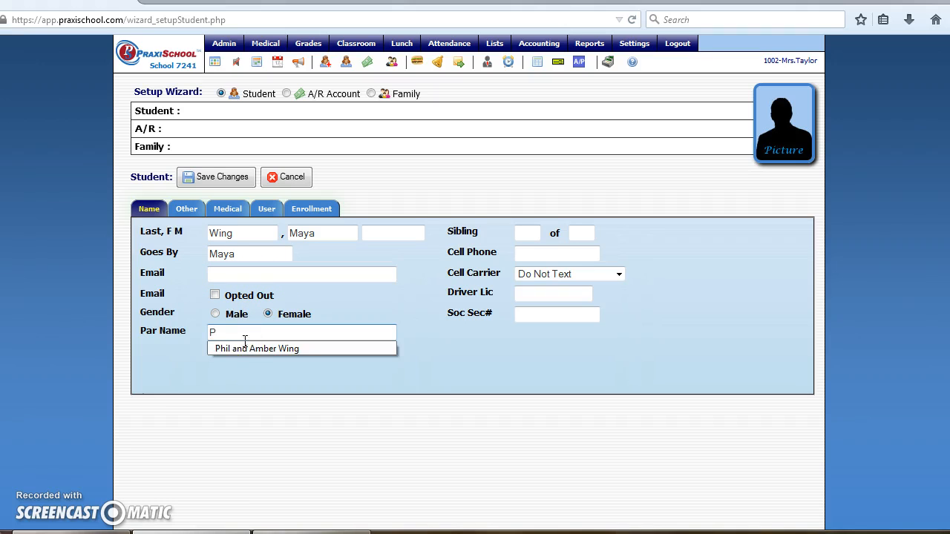
click(242, 349)
click(534, 230)
text(21)
key(BackSpace)
key(Tab)
text(2)
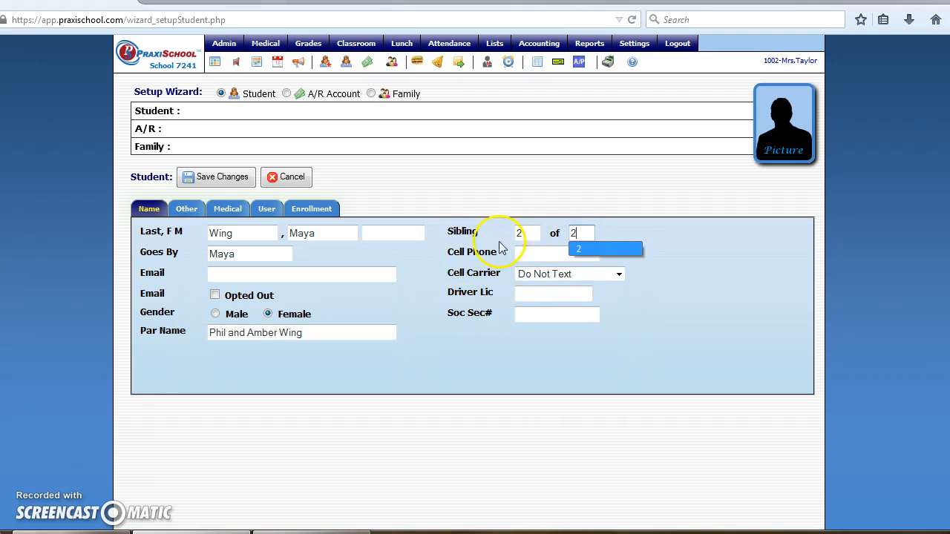
click(185, 209)
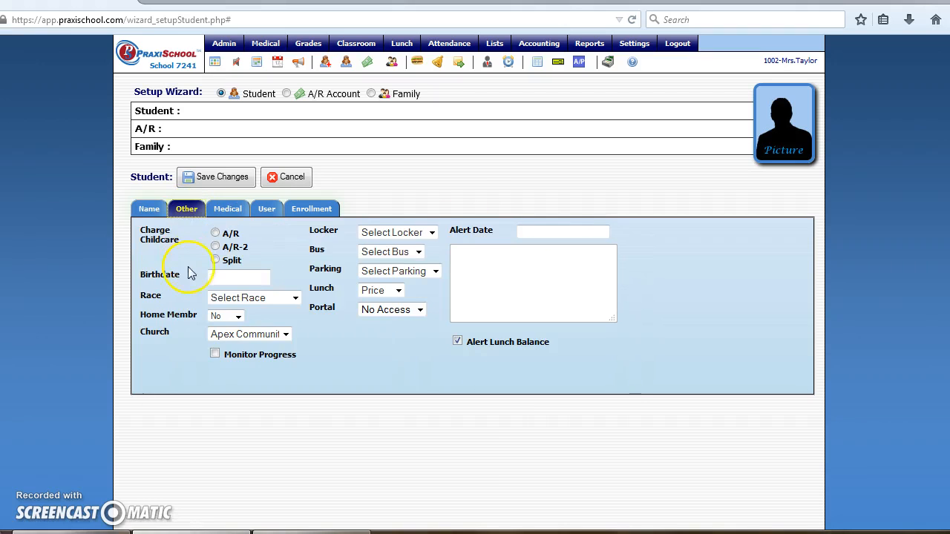
click(233, 277)
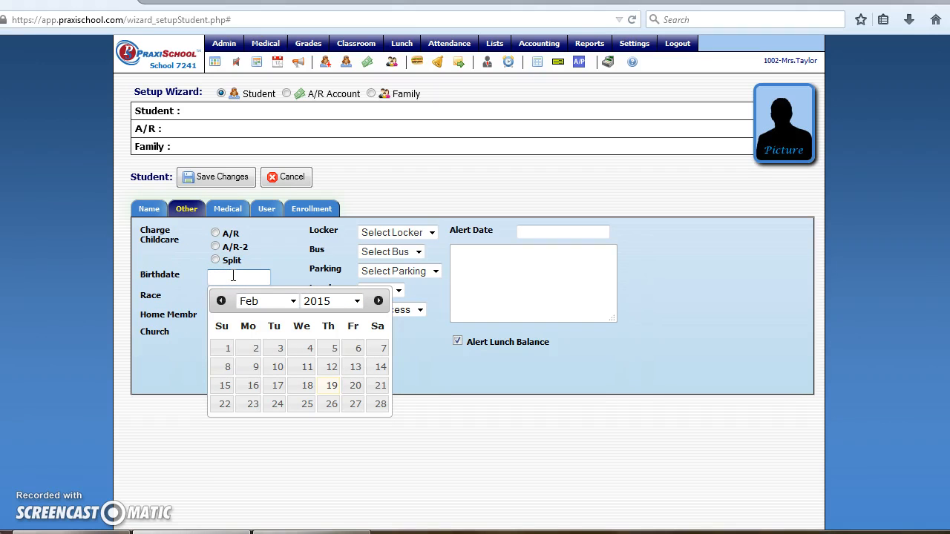
click(285, 275)
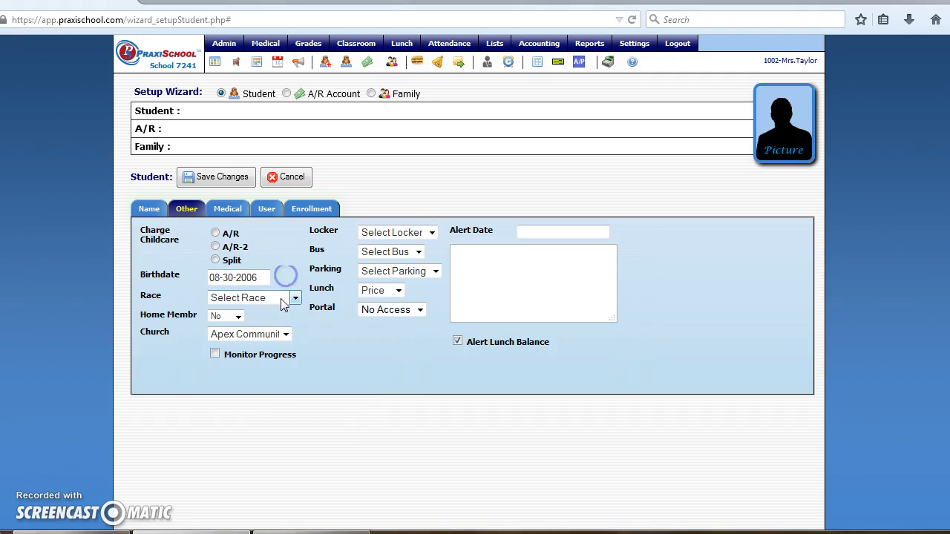
click(287, 299)
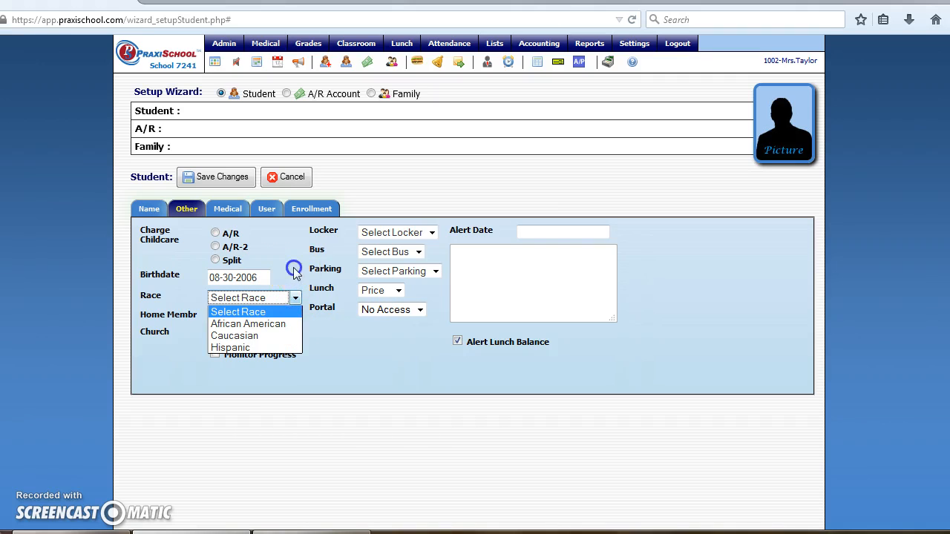
click(294, 271)
click(286, 336)
click(285, 335)
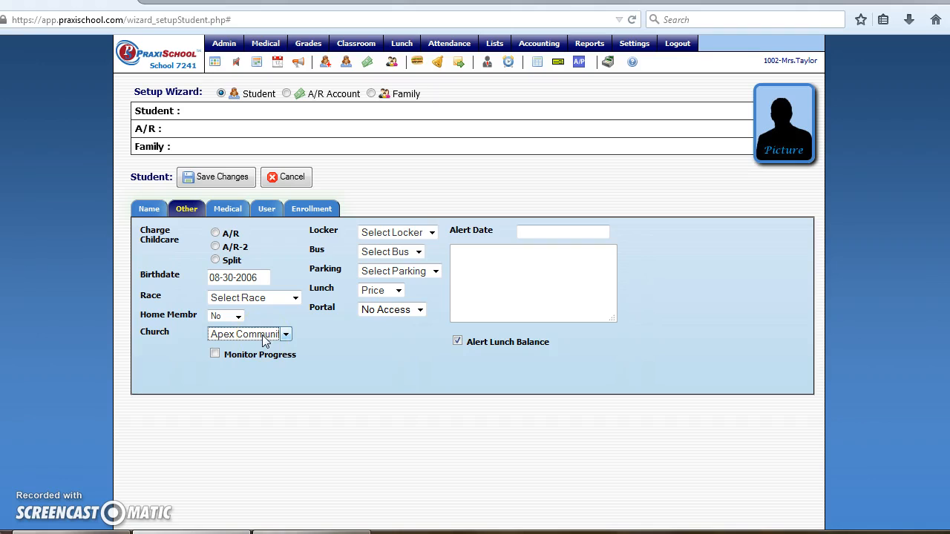
Review the Medical, User-Defined and Enrollment tabs, then save the student as record 1023.
click(230, 210)
click(268, 209)
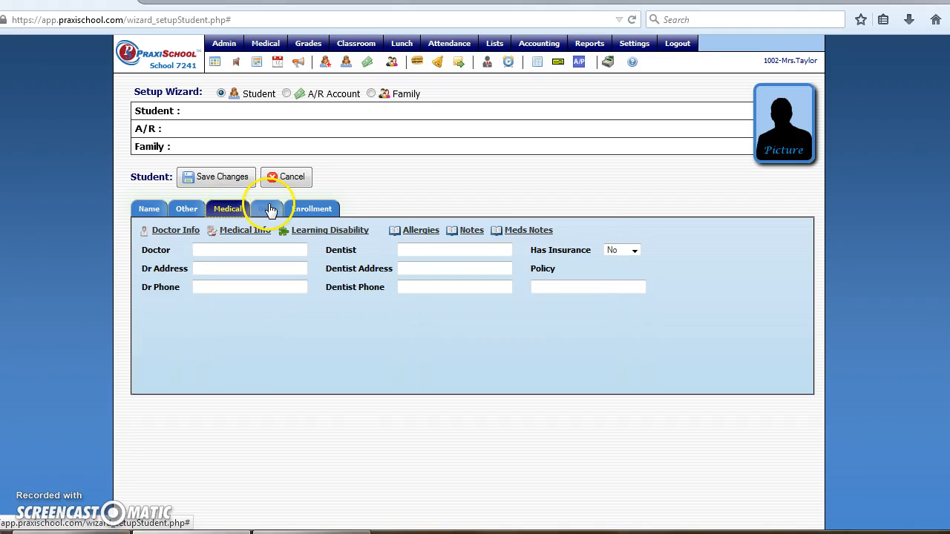
click(313, 208)
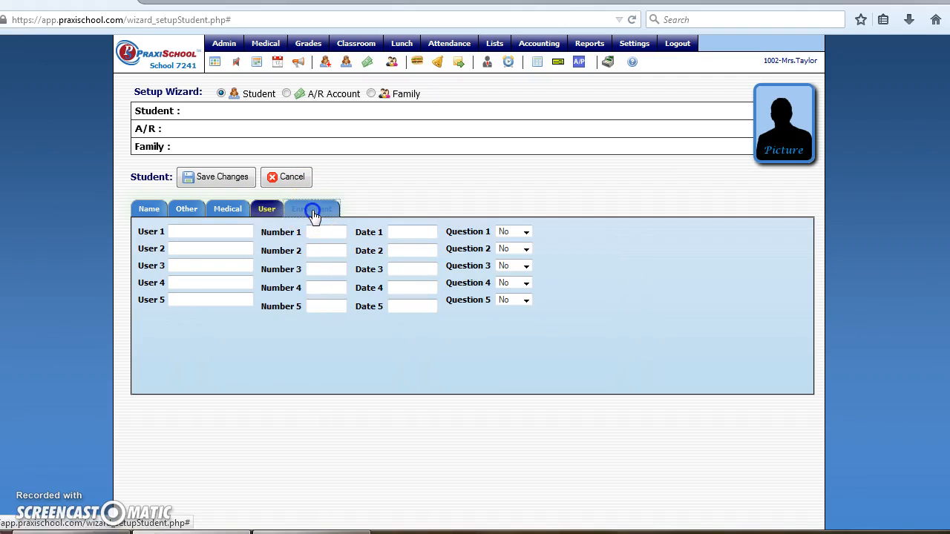
click(210, 177)
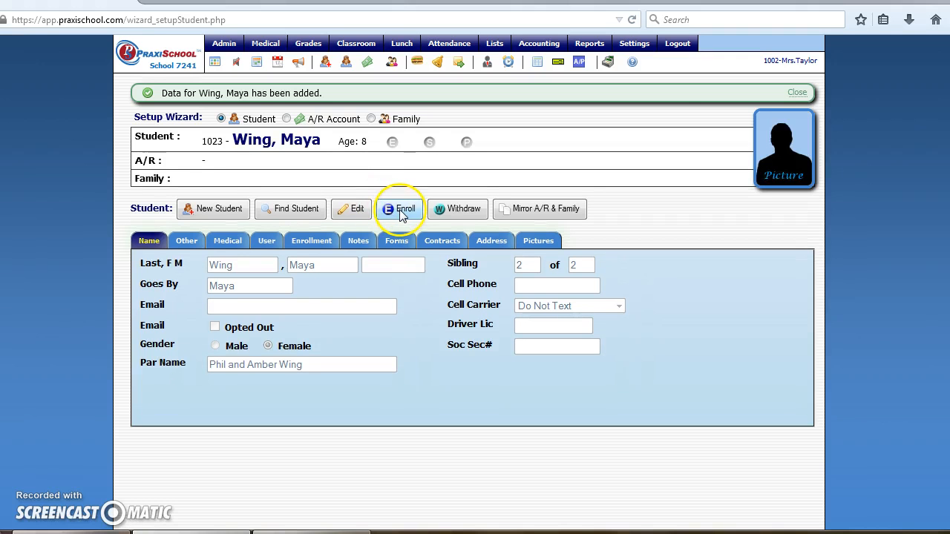
Enroll student 1023 in grade 03 for the Current session and post the enrollment.
click(401, 210)
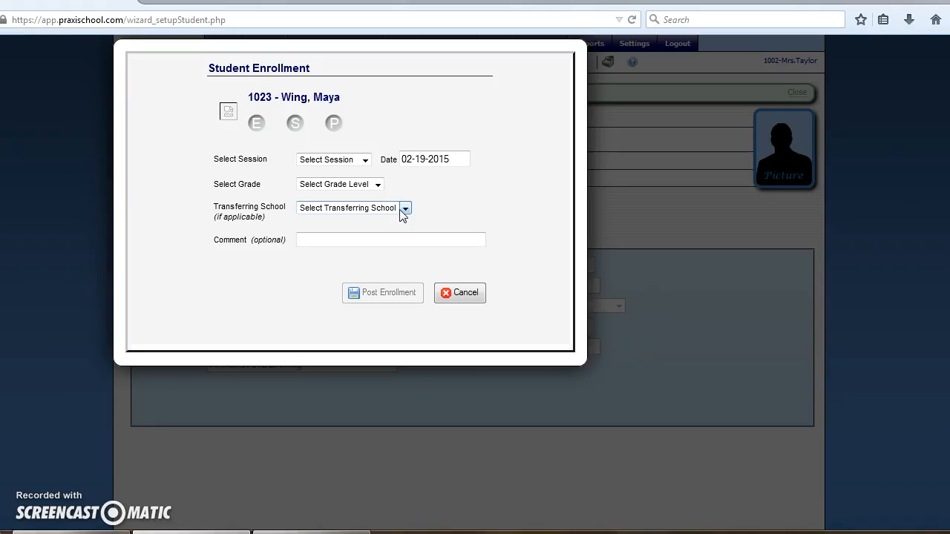
click(364, 159)
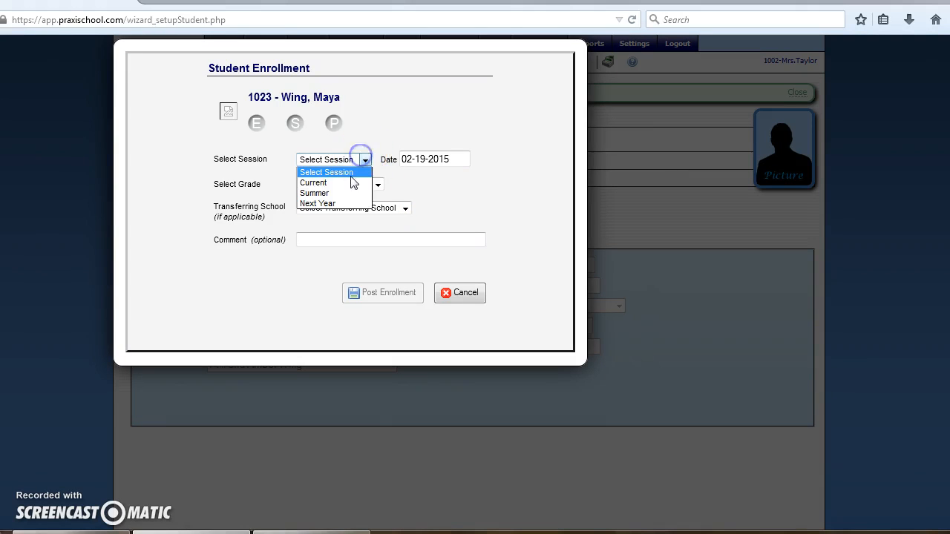
click(350, 184)
click(378, 184)
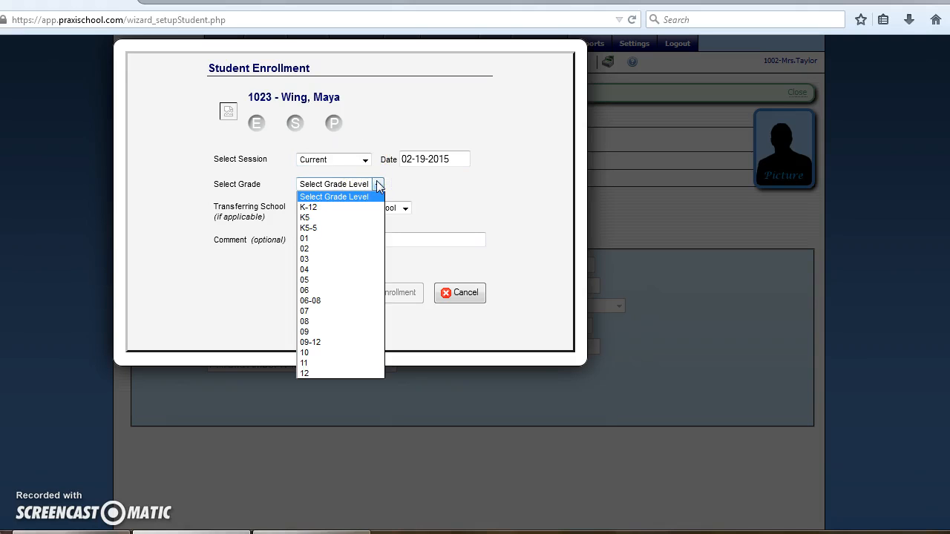
click(333, 259)
click(378, 293)
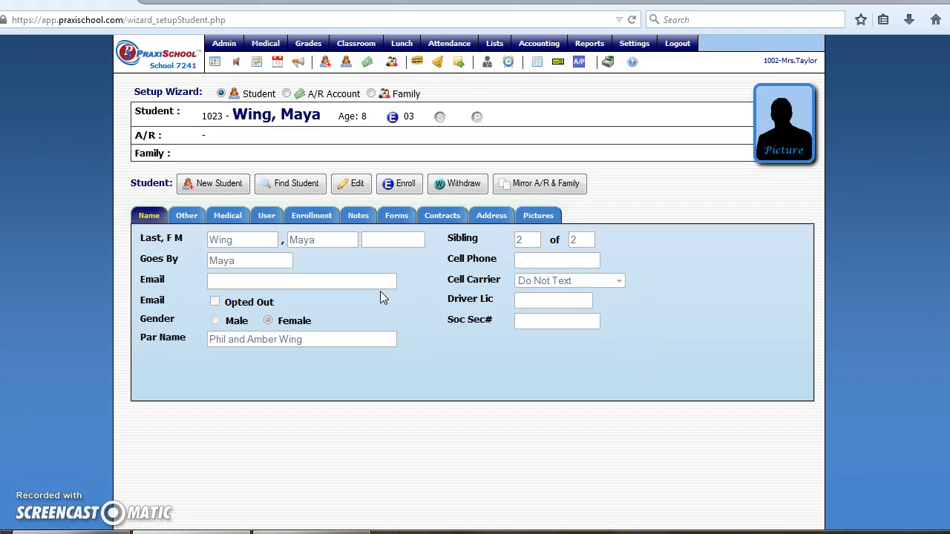
Attach the 2014-15 New Student Packet forms, then view the Contracts and Address tabs.
click(397, 217)
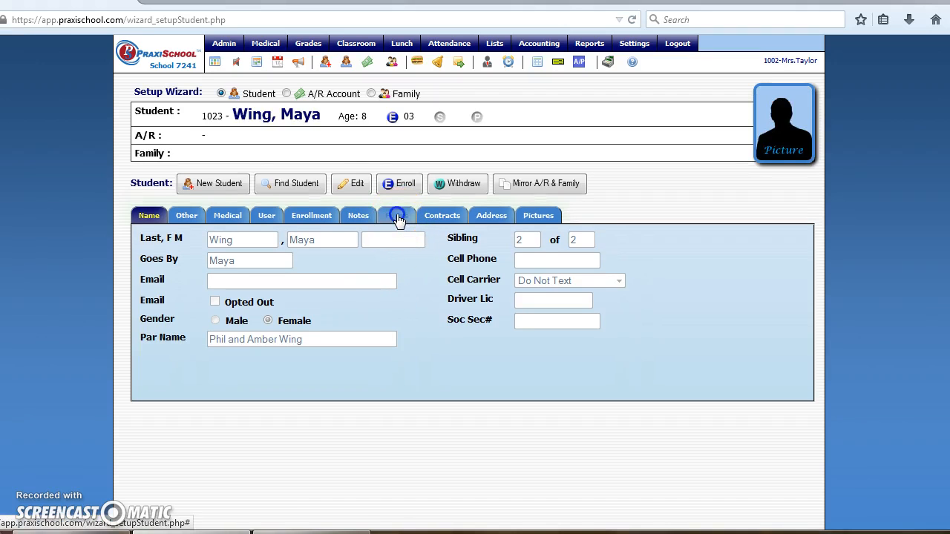
click(158, 235)
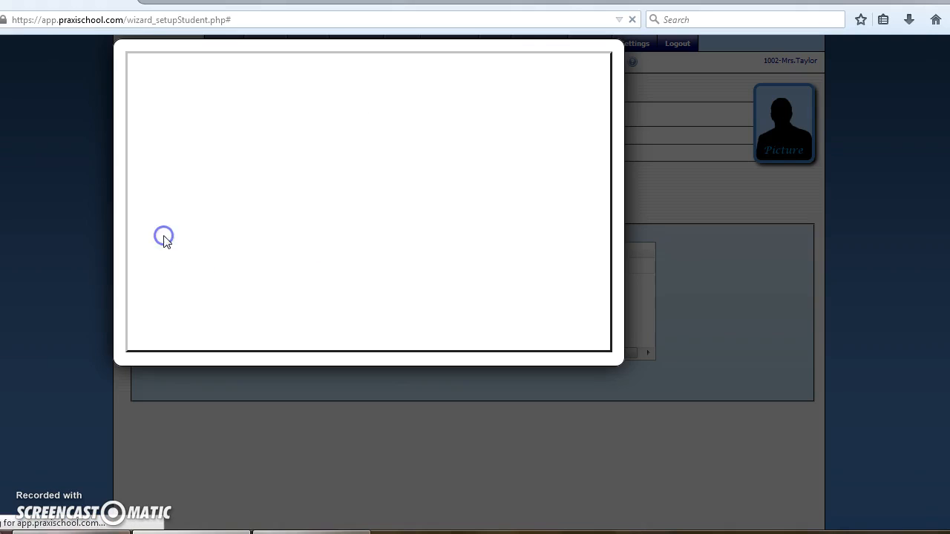
click(315, 95)
click(301, 119)
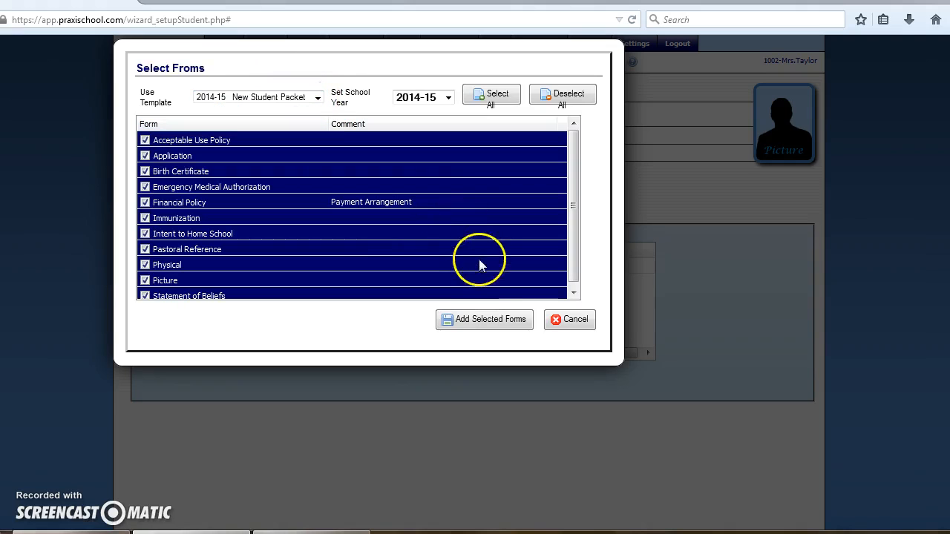
click(475, 326)
click(455, 247)
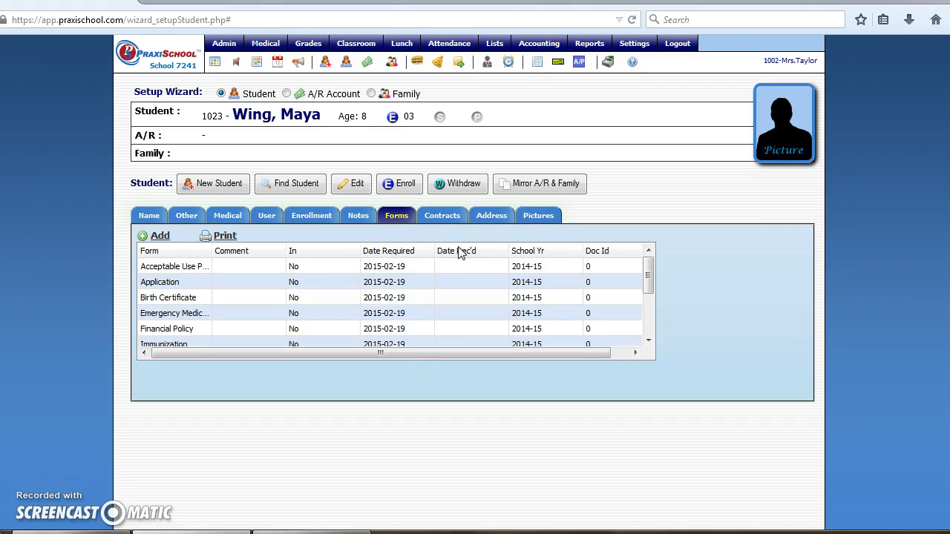
click(445, 218)
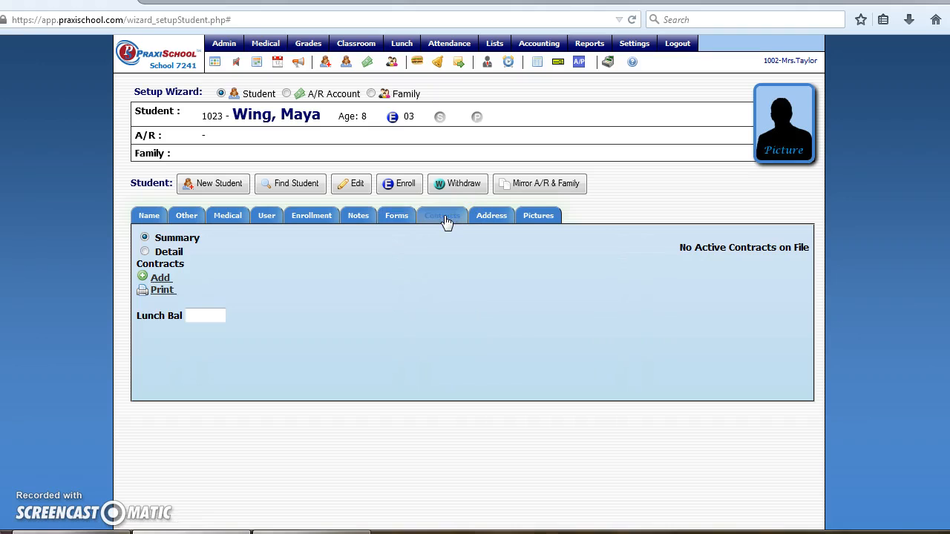
click(470, 221)
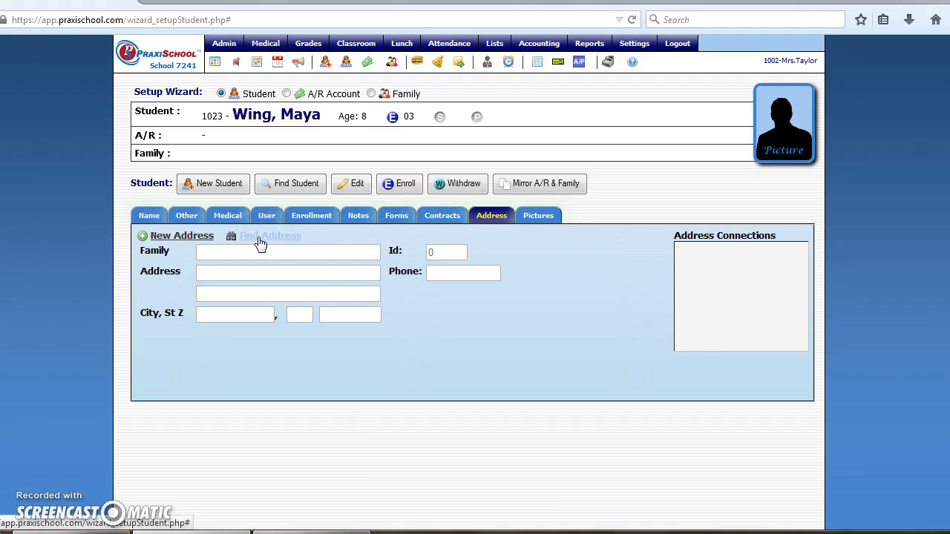
Search addresses by the family surname and apply existing address 1025 to student 1023.
click(259, 240)
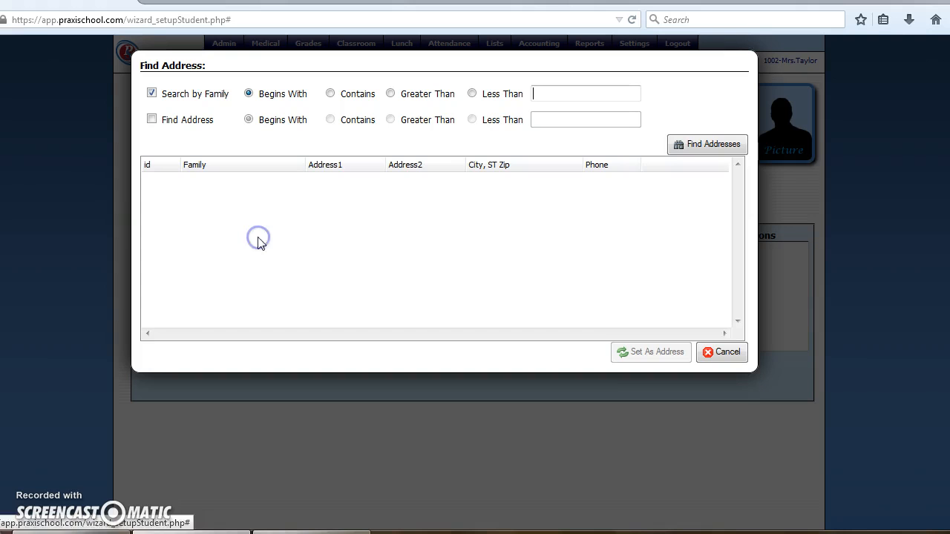
click(558, 91)
text(wing)
click(563, 112)
click(728, 147)
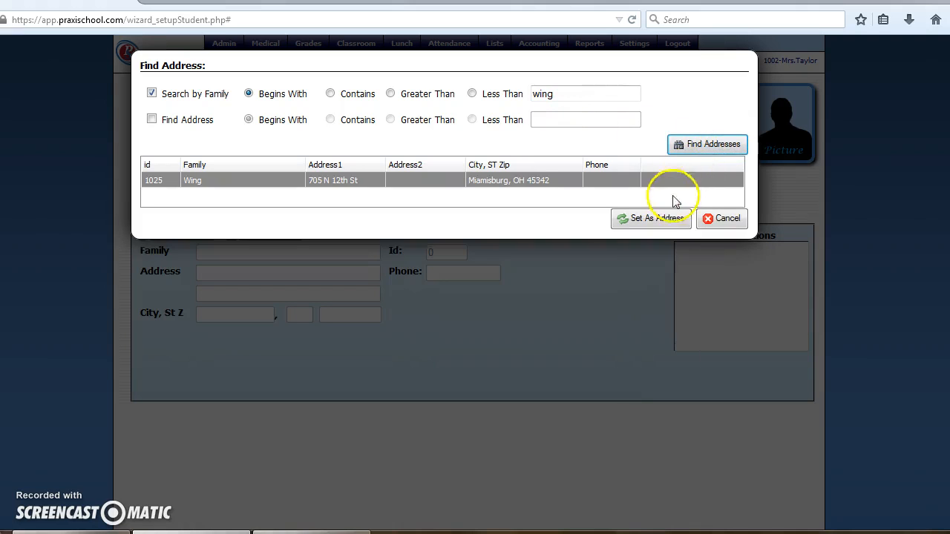
click(660, 219)
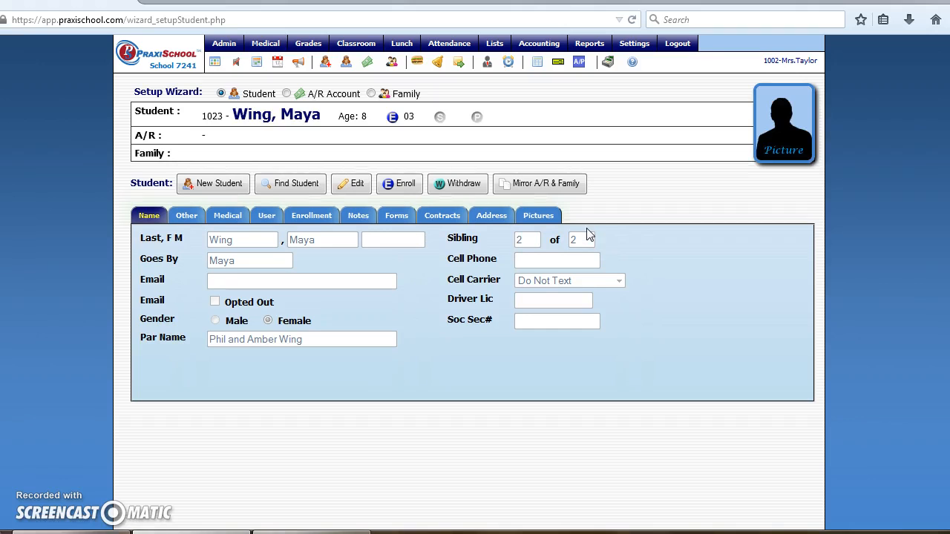
click(542, 216)
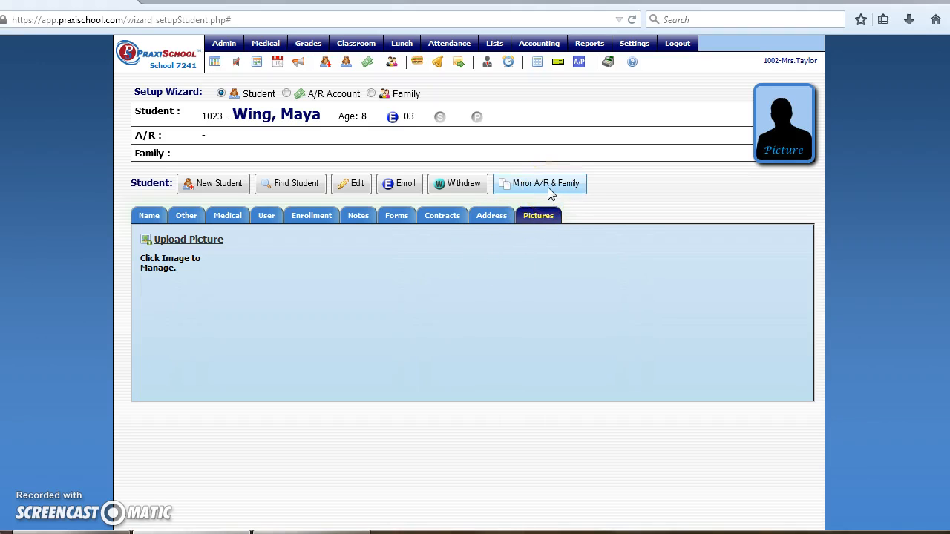
Mirror the grade 04 older sibling's A/R account and family links, adding both father and mother.
click(571, 187)
click(573, 189)
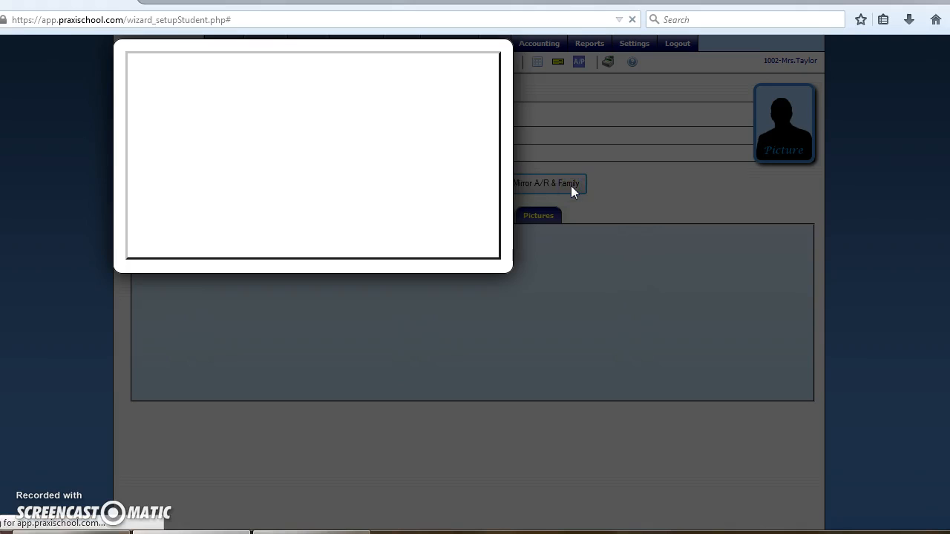
click(295, 91)
text(w)
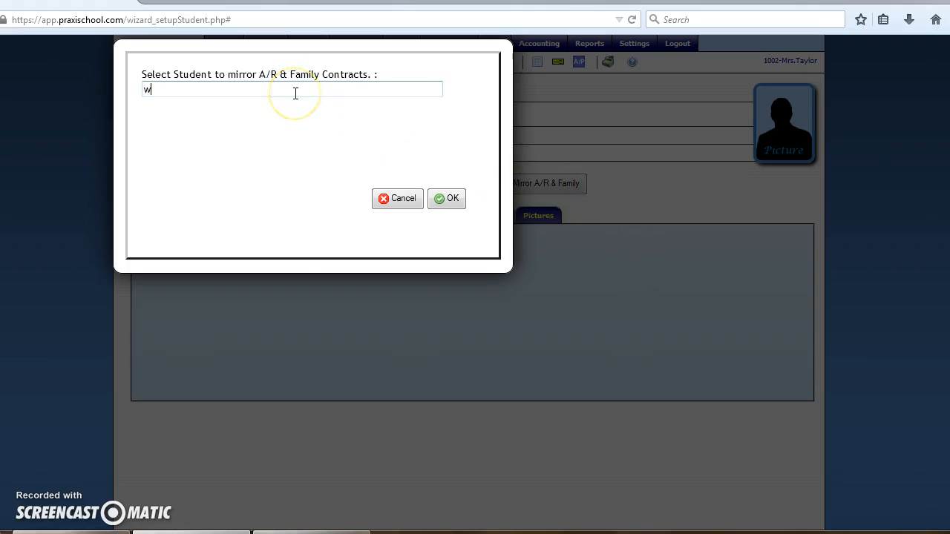
text(ing)
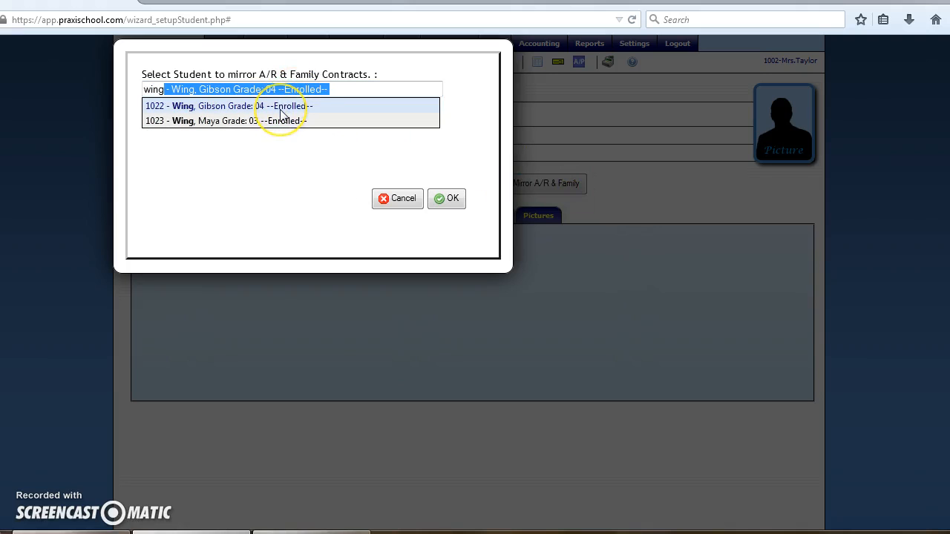
click(281, 111)
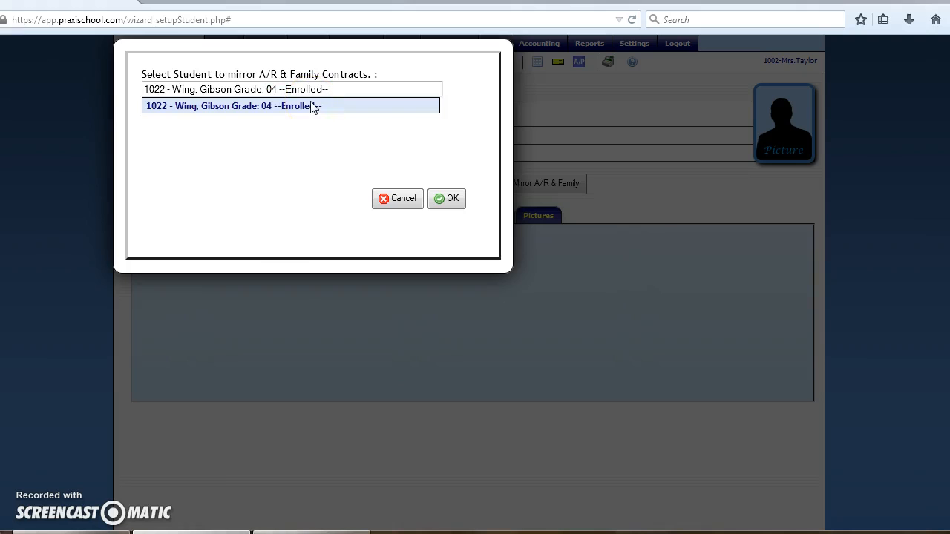
key(BackSpace)
key(BackSpace)
key(BackSpace)
key(BackSpace)
key(BackSpace)
key(BackSpace)
key(BackSpace)
key(BackSpace)
key(BackSpace)
key(BackSpace)
key(BackSpace)
key(BackSpace)
key(BackSpace)
key(BackSpace)
key(BackSpace)
key(BackSpace)
key(BackSpace)
key(BackSpace)
key(BackSpace)
key(BackSpace)
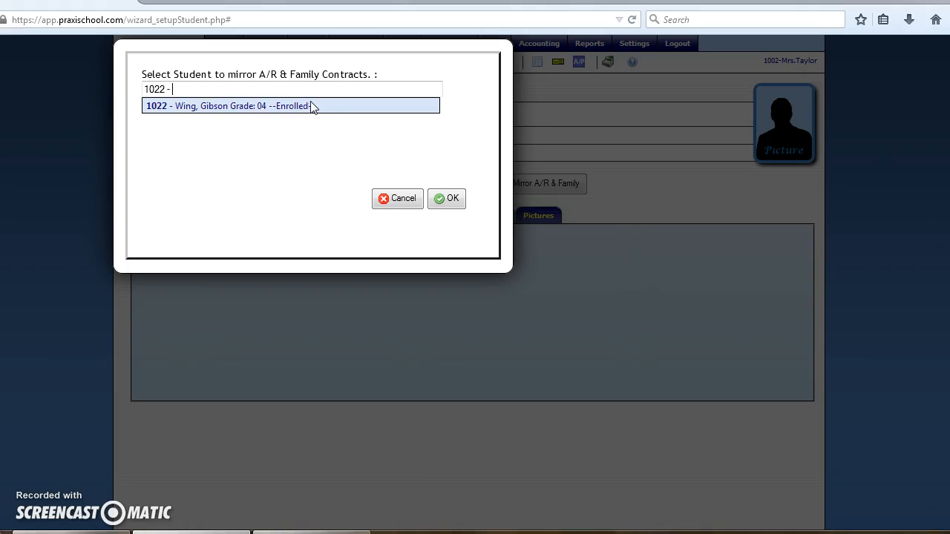
text(win)
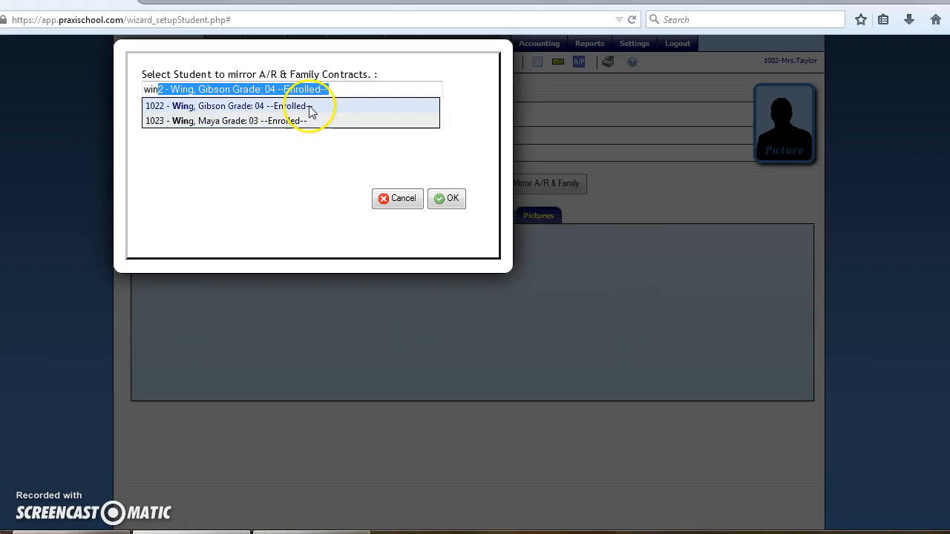
click(309, 108)
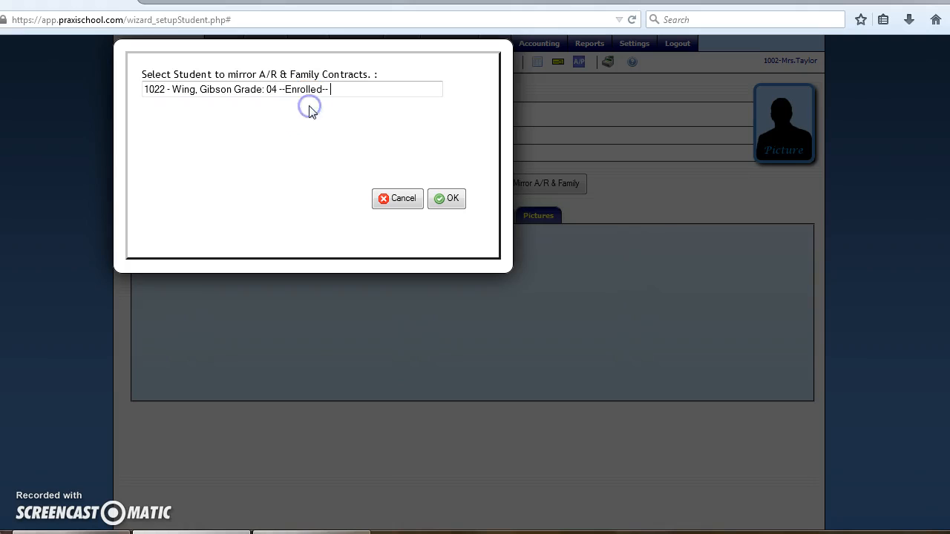
click(449, 200)
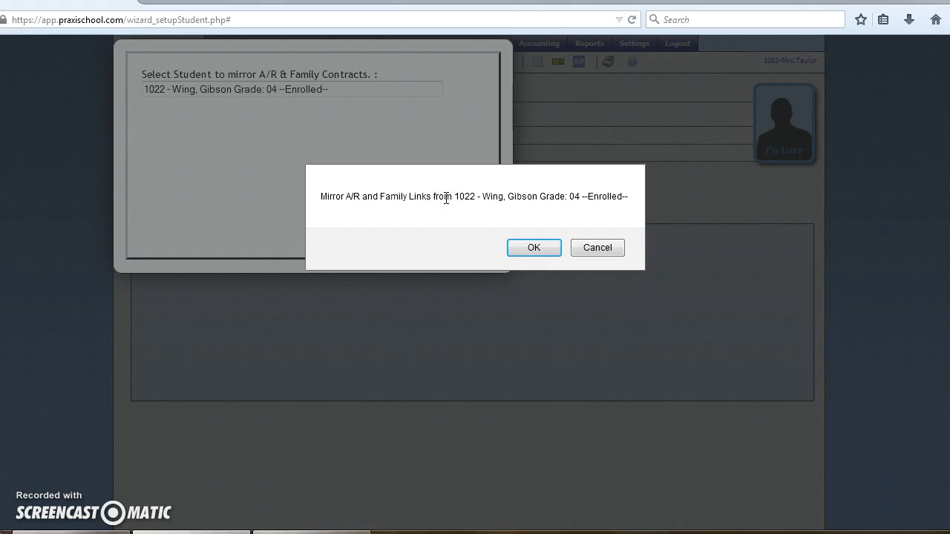
click(529, 249)
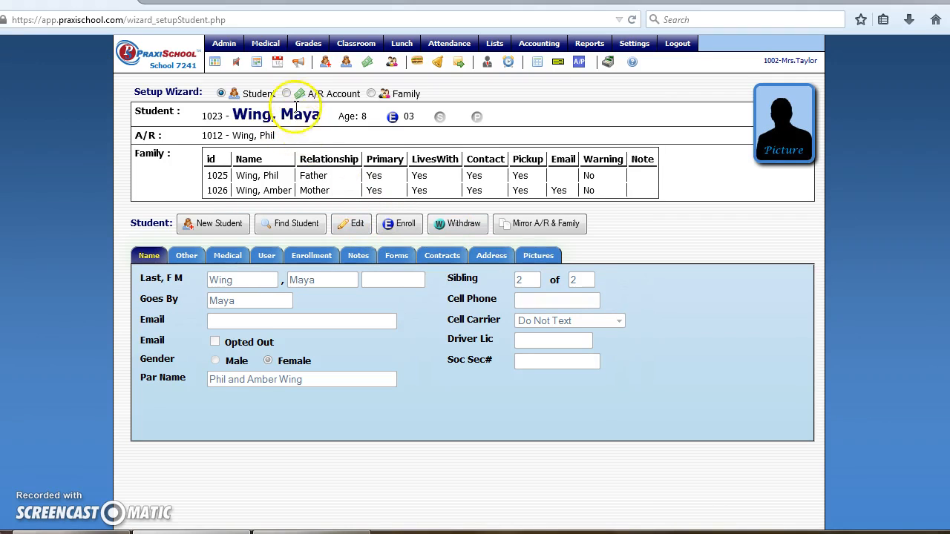
Check the A/R account's Name and Address, then show the Family setup with the shared address's links.
click(287, 95)
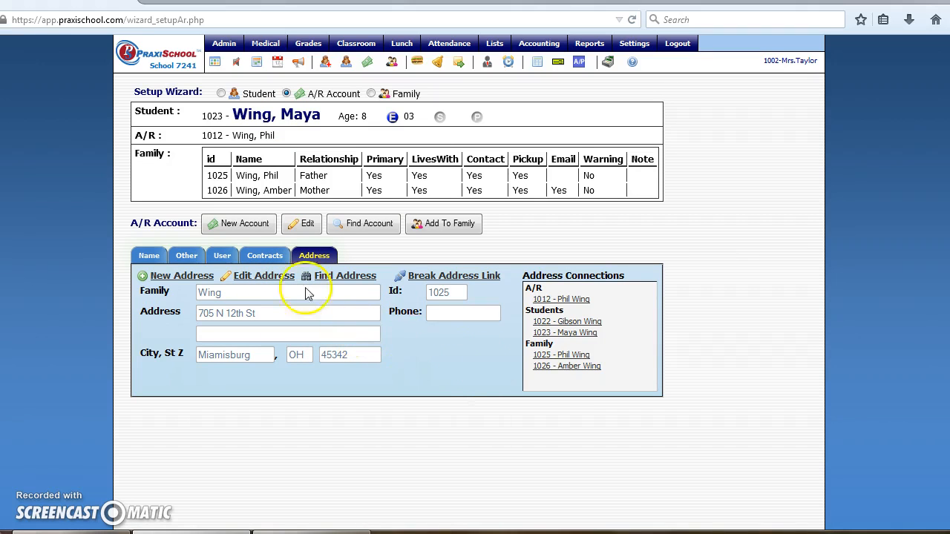
click(151, 256)
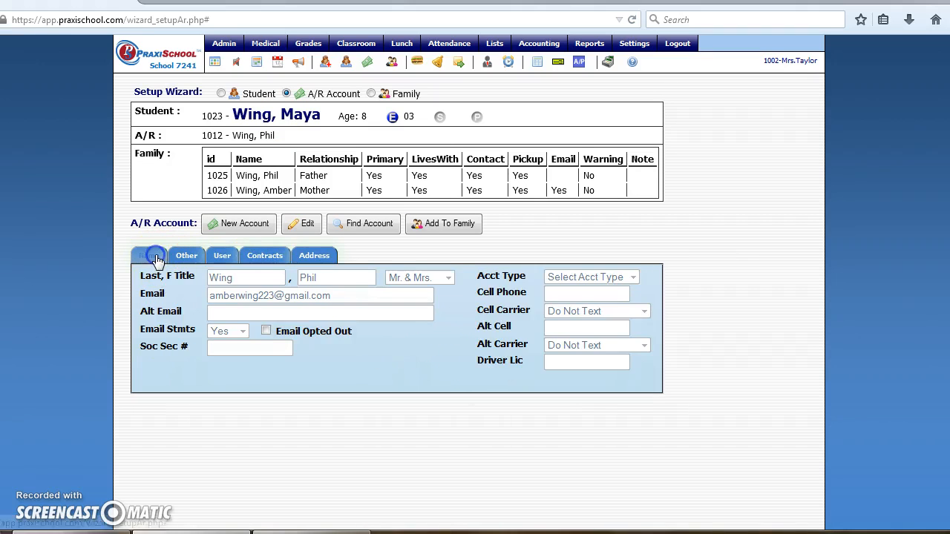
click(314, 255)
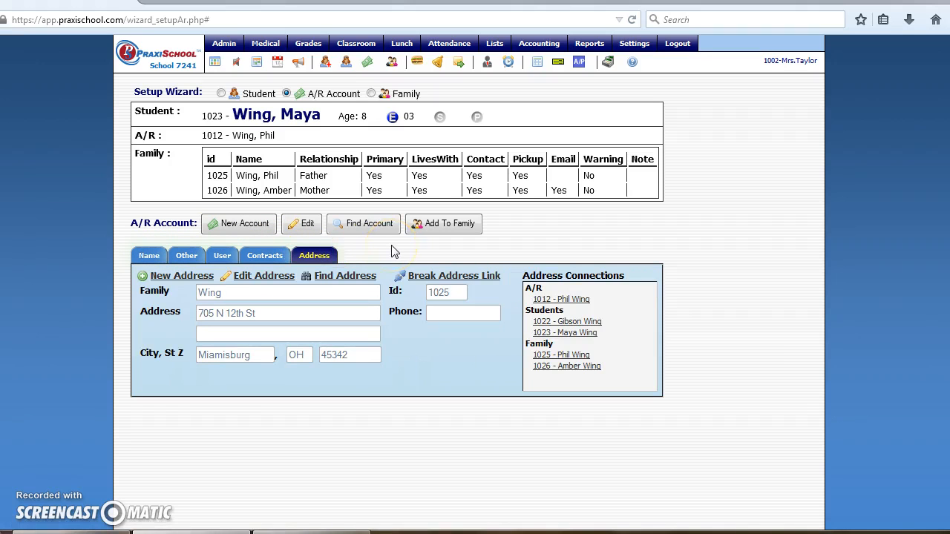
click(371, 93)
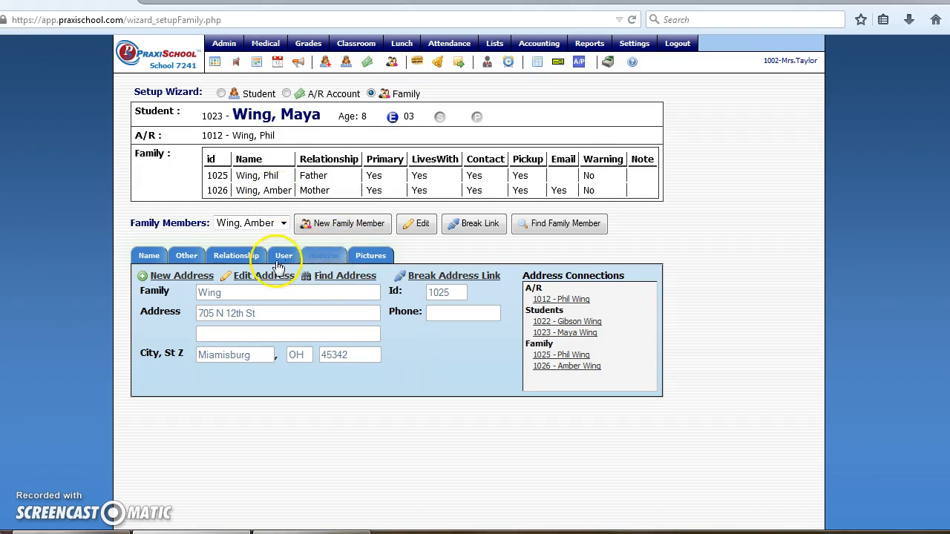
click(219, 264)
click(145, 255)
click(362, 257)
click(319, 260)
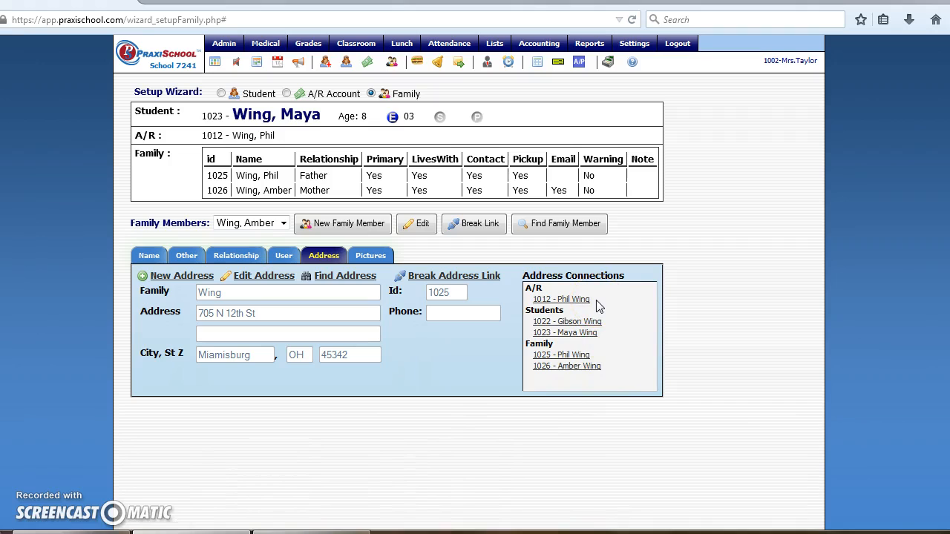
click(601, 361)
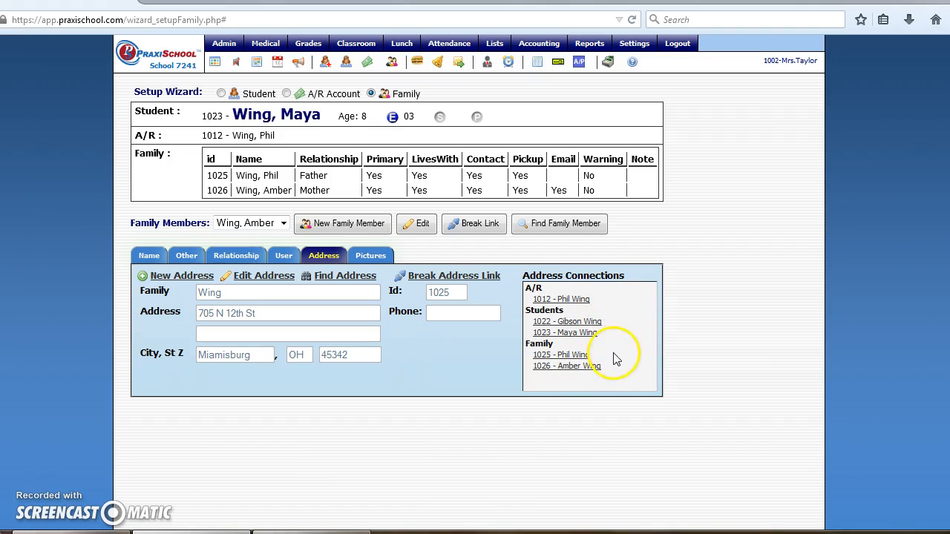